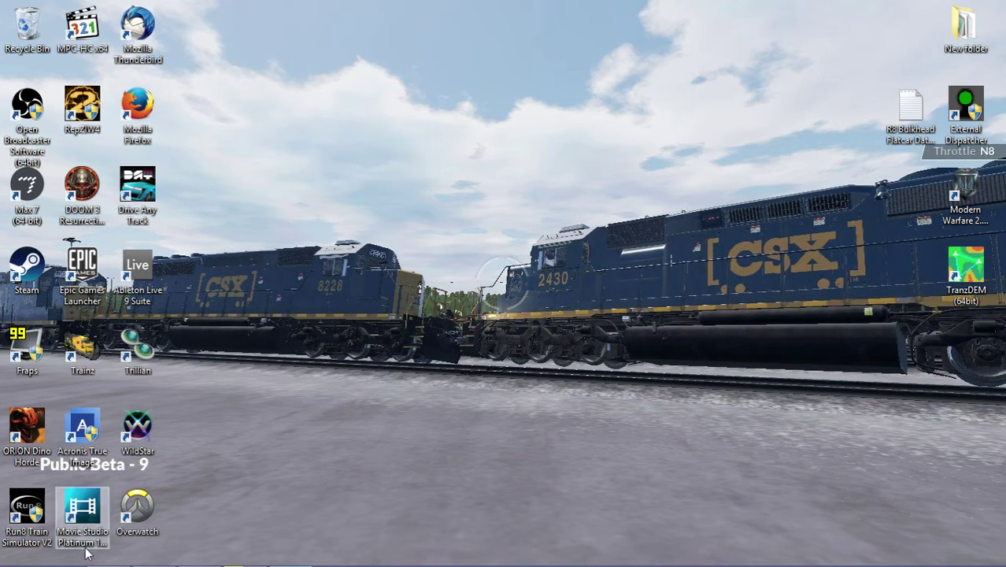
mouse_move(98, 565)
left_click(16, 552)
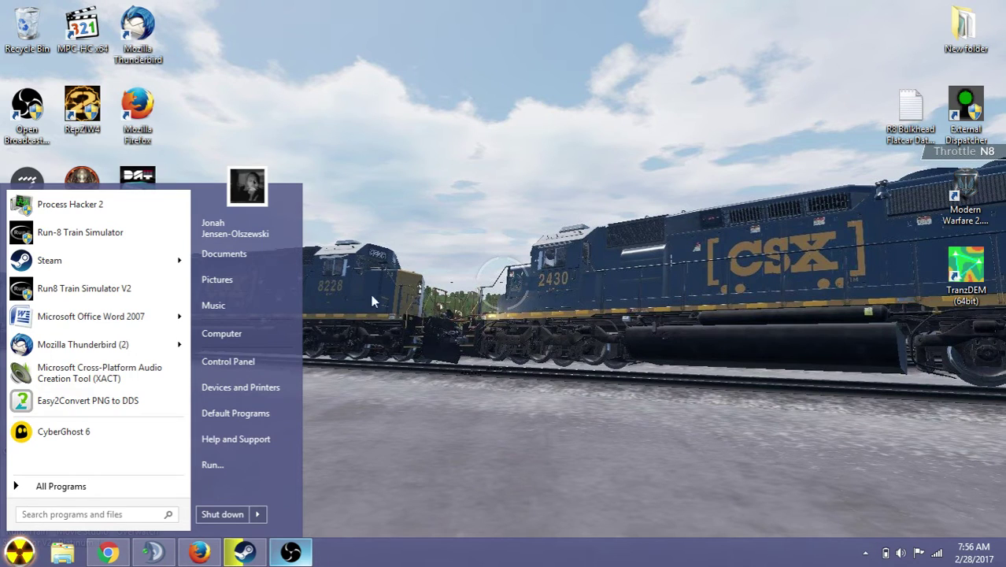
left_click(419, 255)
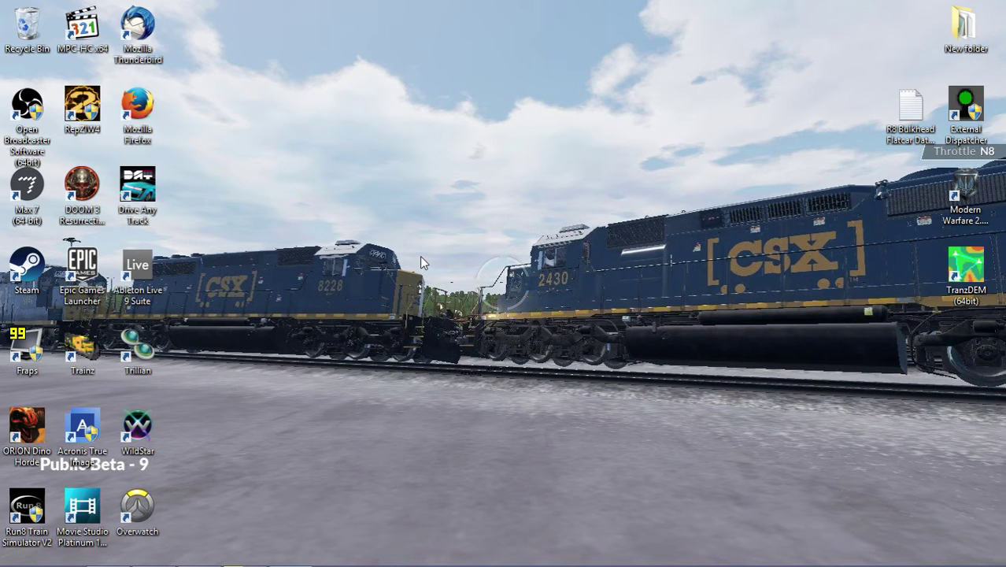
- Open the Run8 Skins folder inside Documents in File Explorer
left_click(19, 551)
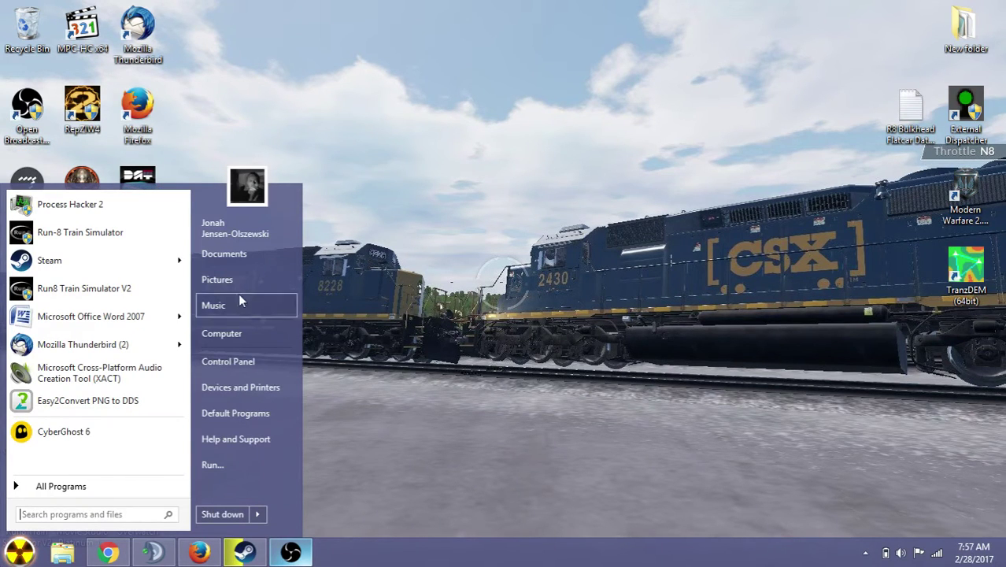
left_click(272, 254)
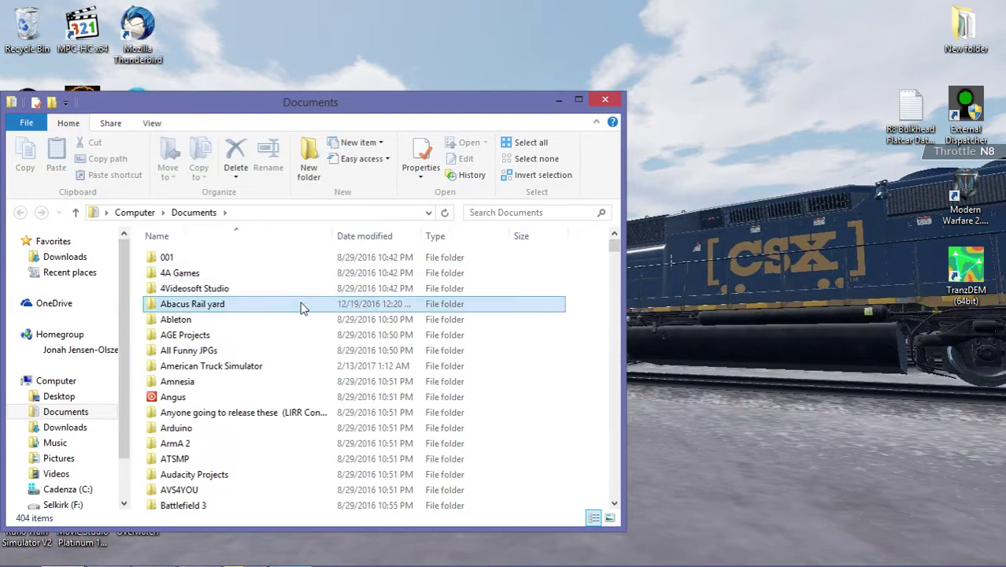
scroll(312, 315, "down", 20)
left_click(306, 352)
scroll(307, 352, "down", 15)
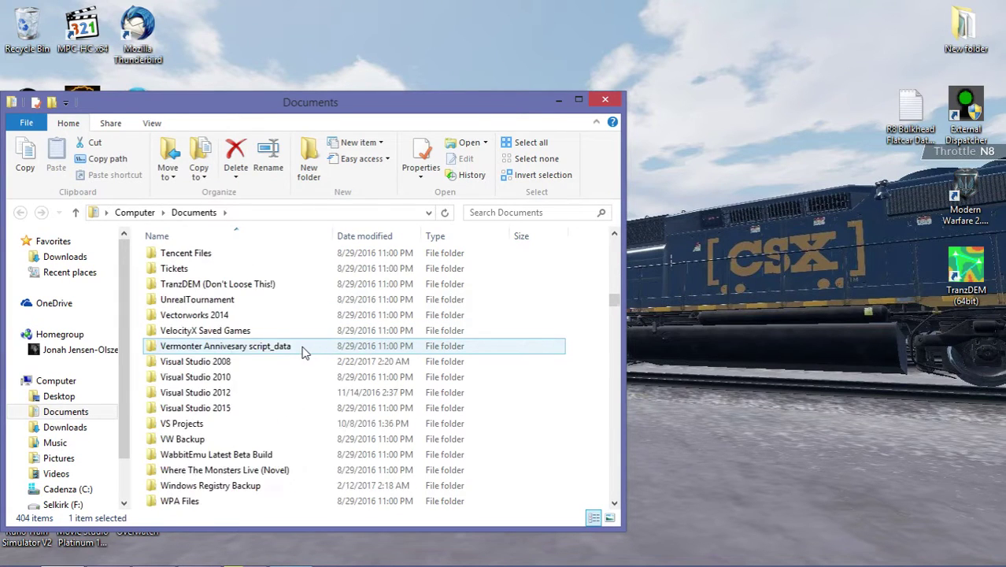
scroll(232, 363, "up", 8)
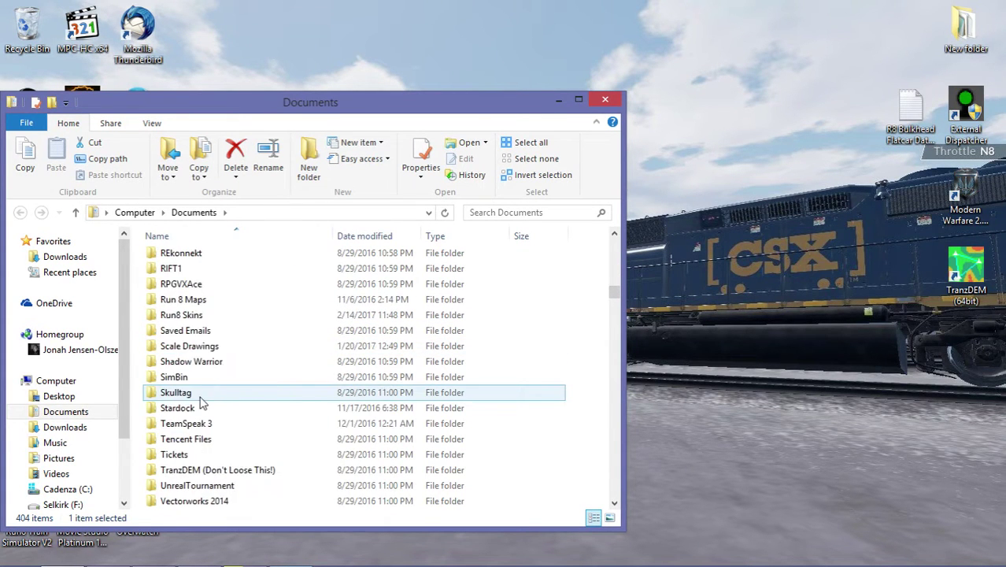
double_click(191, 410)
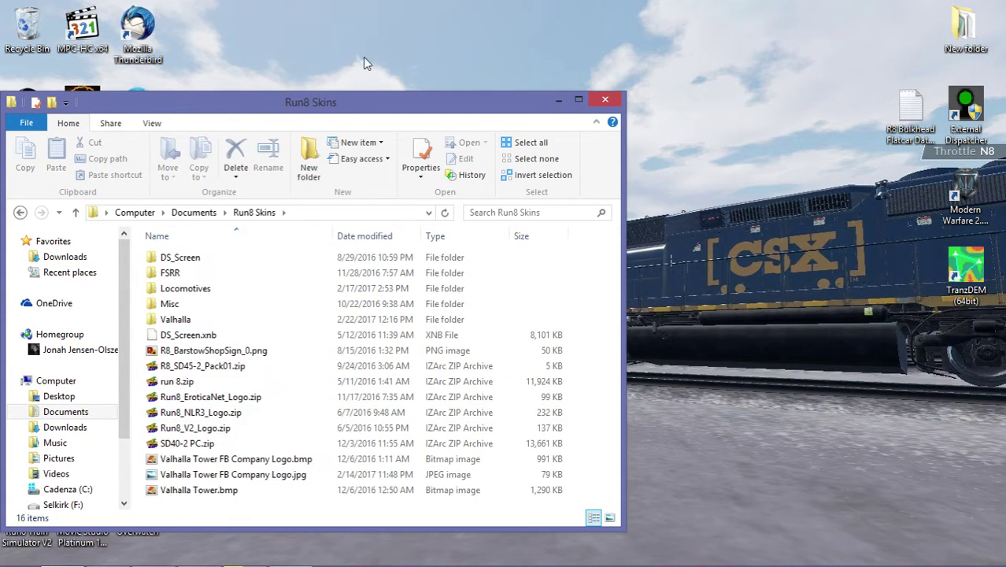
- Open the Valhalla subfolder and copy the Run8_ES44_Body_AWVR_Old_0.png texture file
left_click_drag(338, 103, 506, 67)
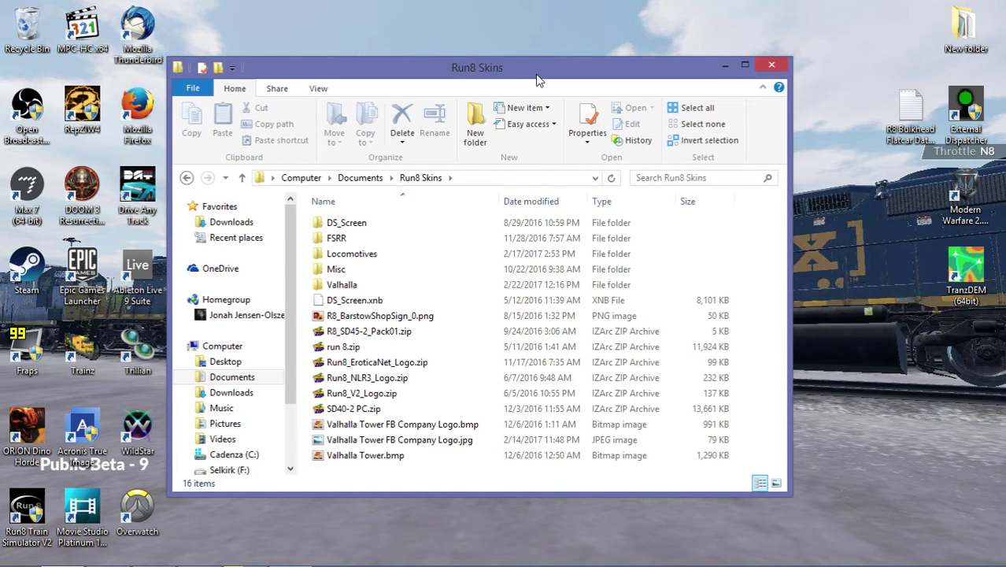
double_click(392, 288)
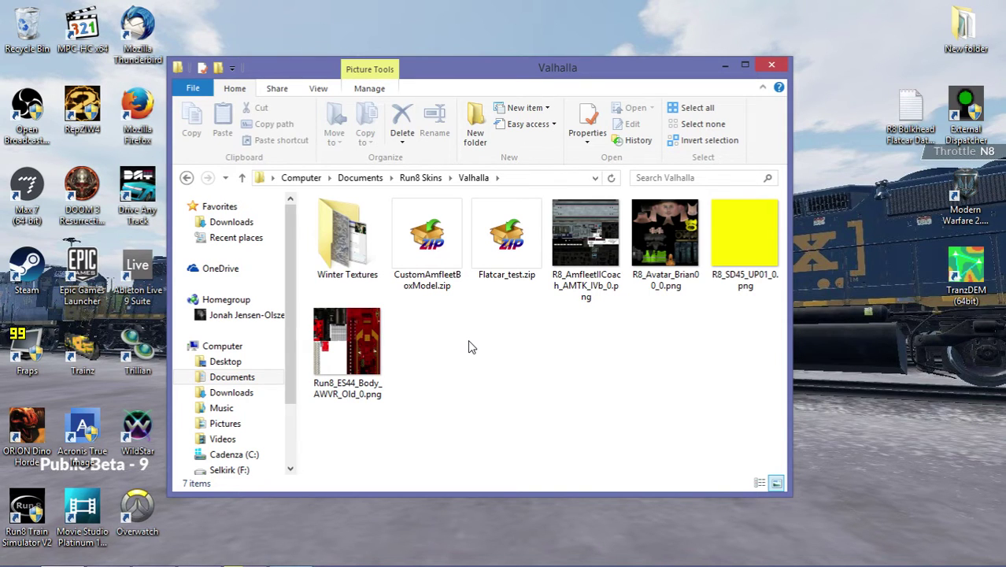
double_click(366, 351)
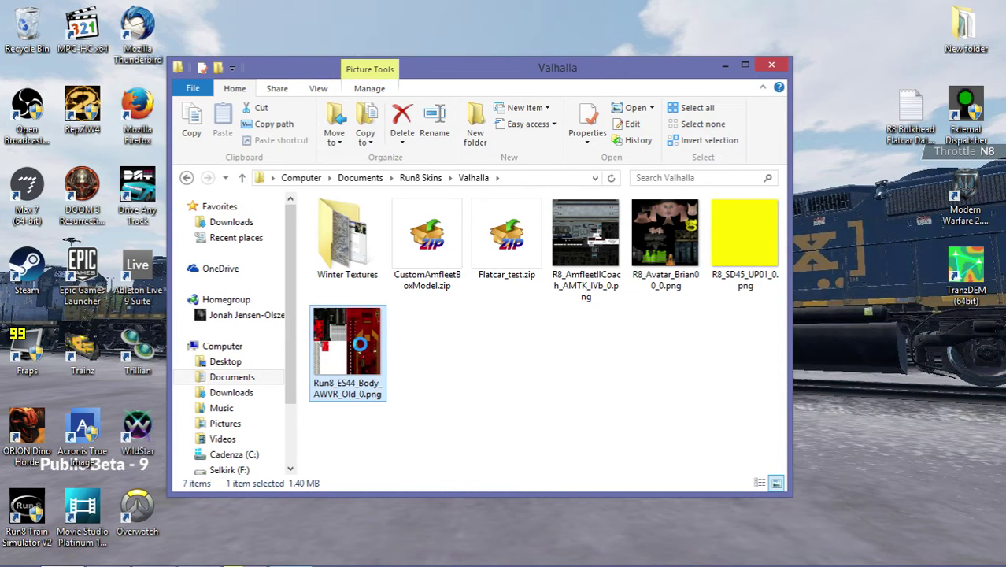
right_click(360, 343)
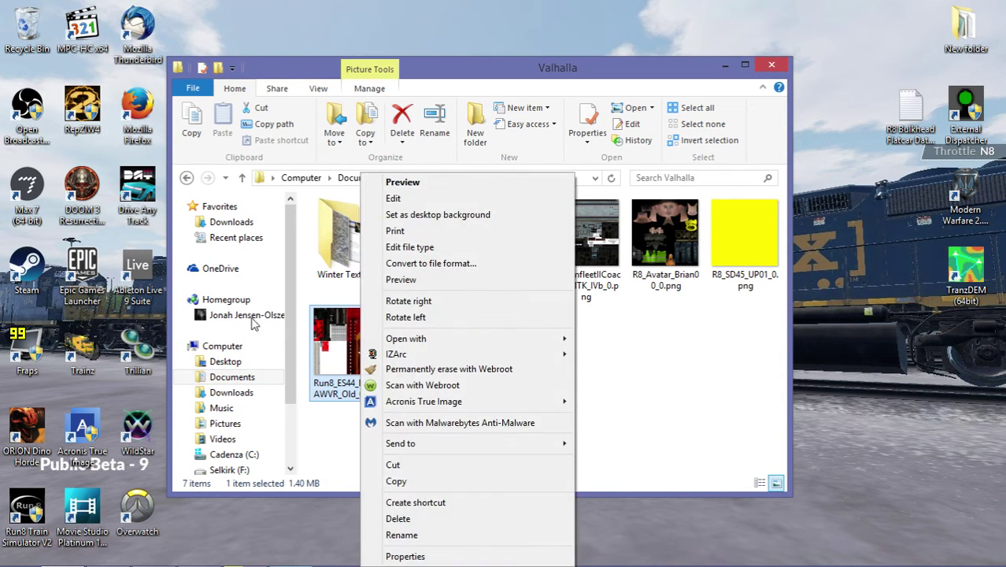
left_click(415, 488)
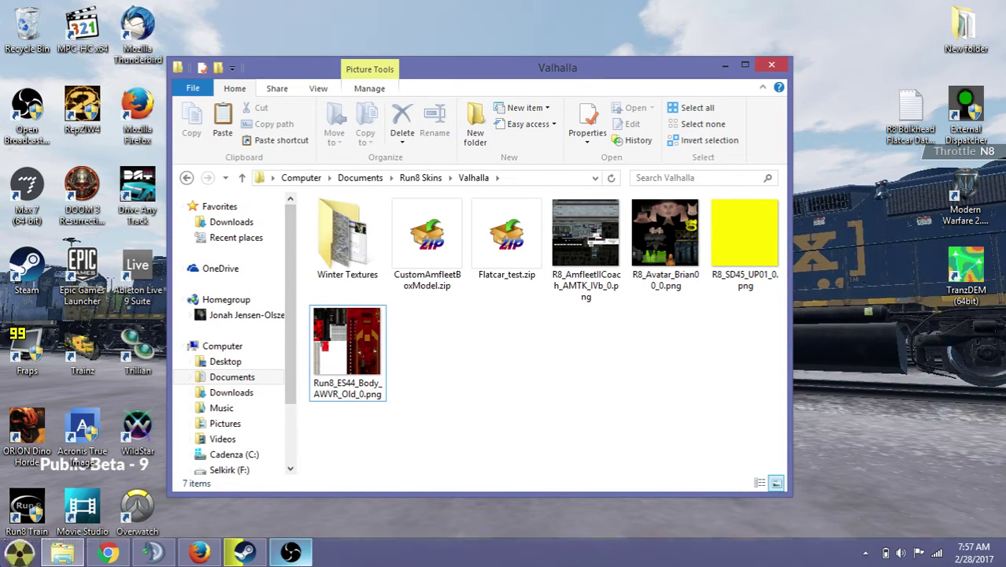
- Launch Easy2Convert PNG to DDS and set its output folder to the saved Converted_Output path under C:\Run8Studios\Run8 Train Simulator V2
left_click(19, 551)
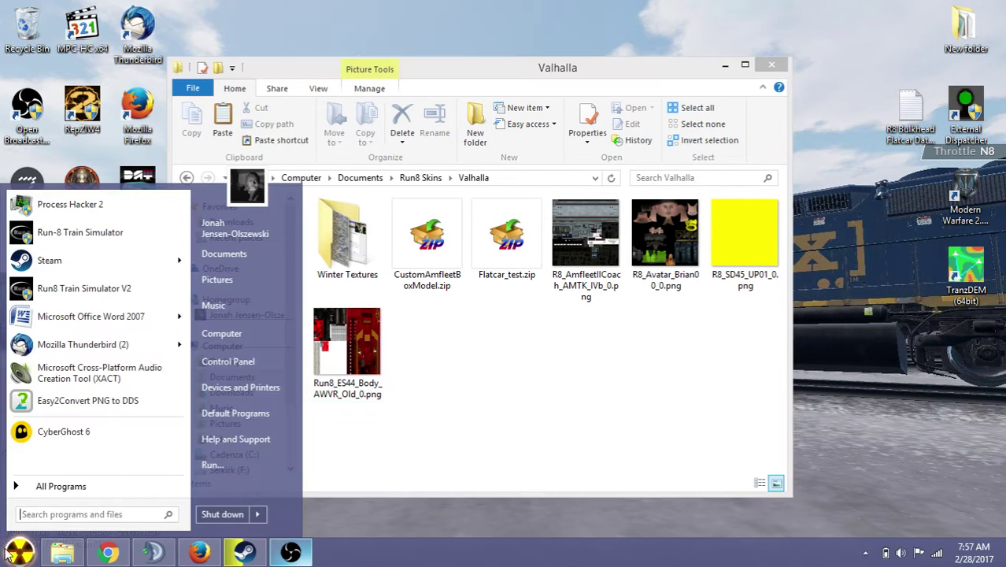
left_click(108, 413)
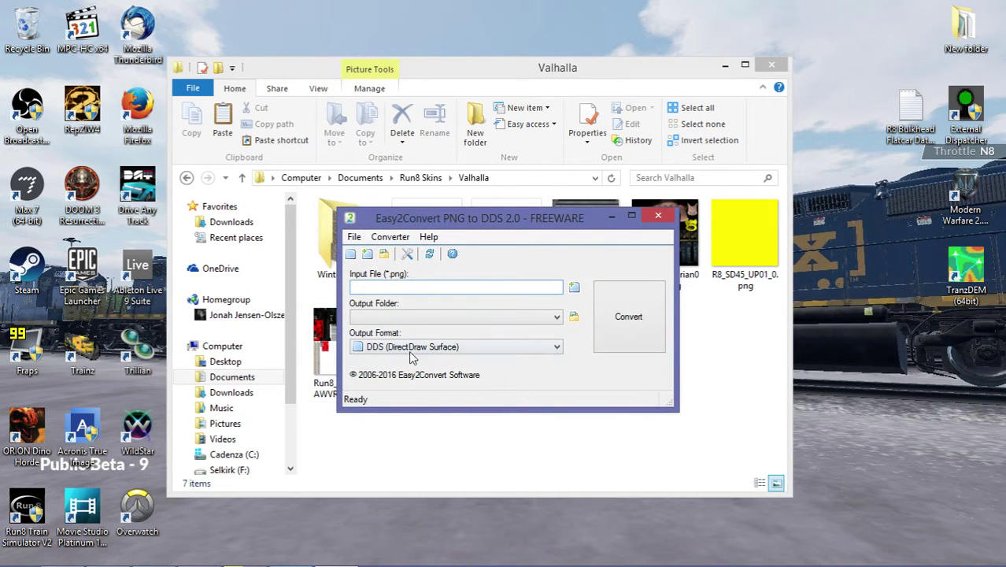
left_click(559, 317)
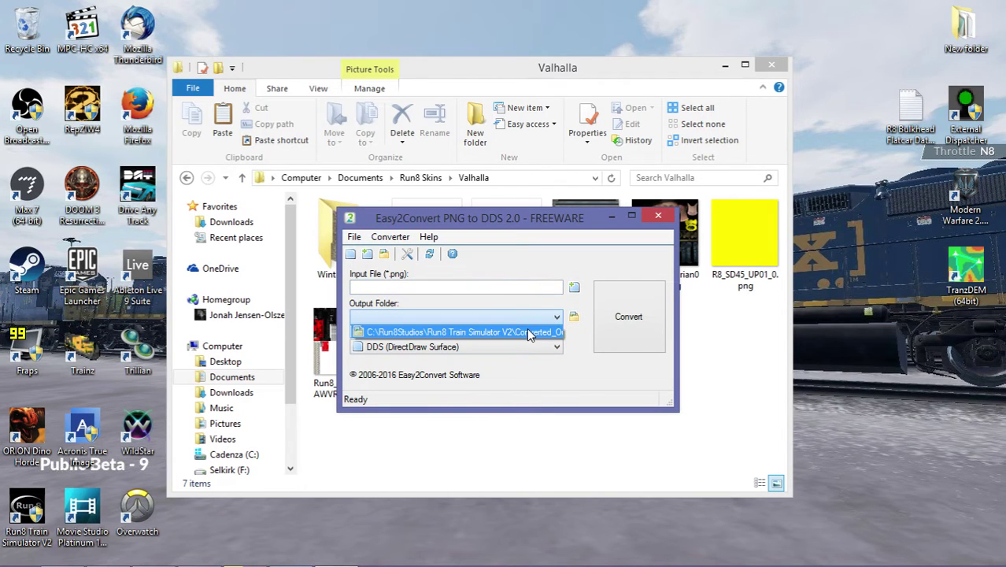
left_click(528, 332)
- Load Run8_ES44_Body_AWVR_Old_0.png from Valhalla as the input file, marking png2dds.exe as trusted in Acronis Active Protection
left_click(574, 288)
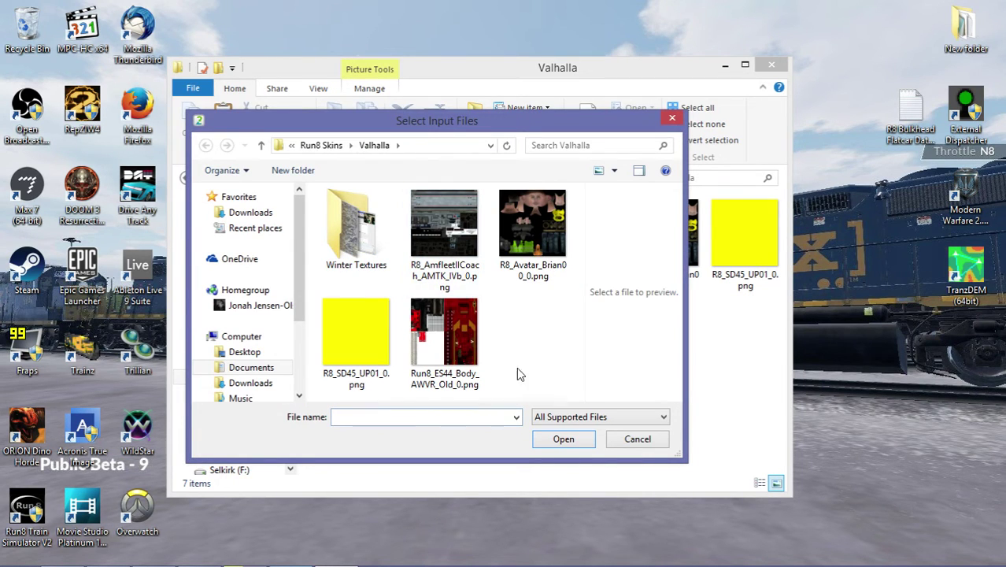
left_click(477, 363)
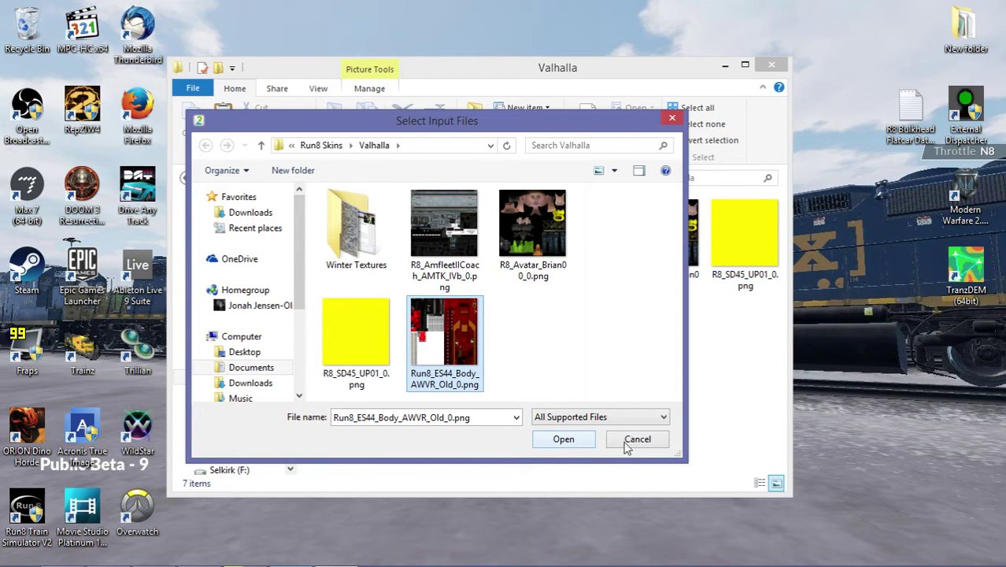
left_click(581, 443)
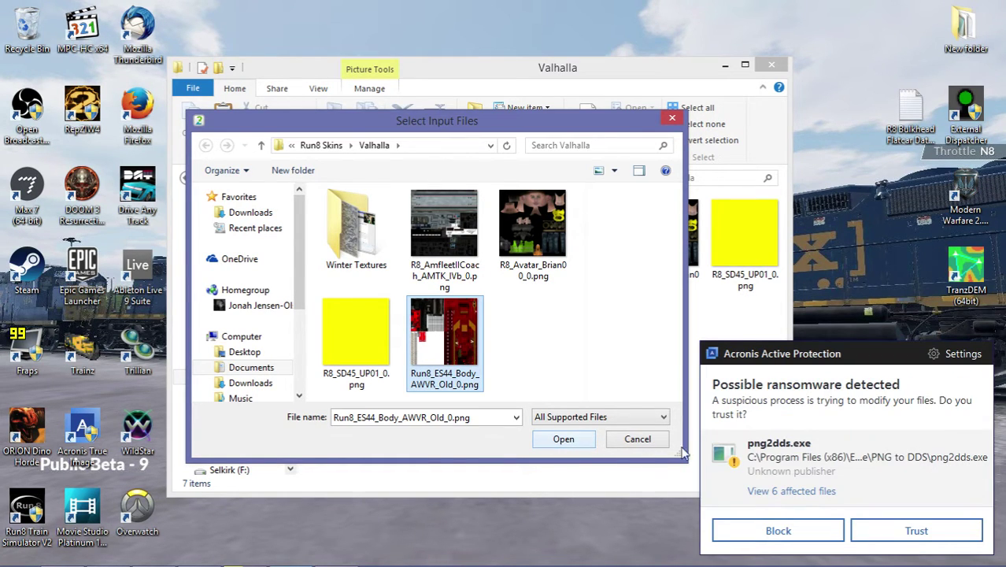
left_click(905, 532)
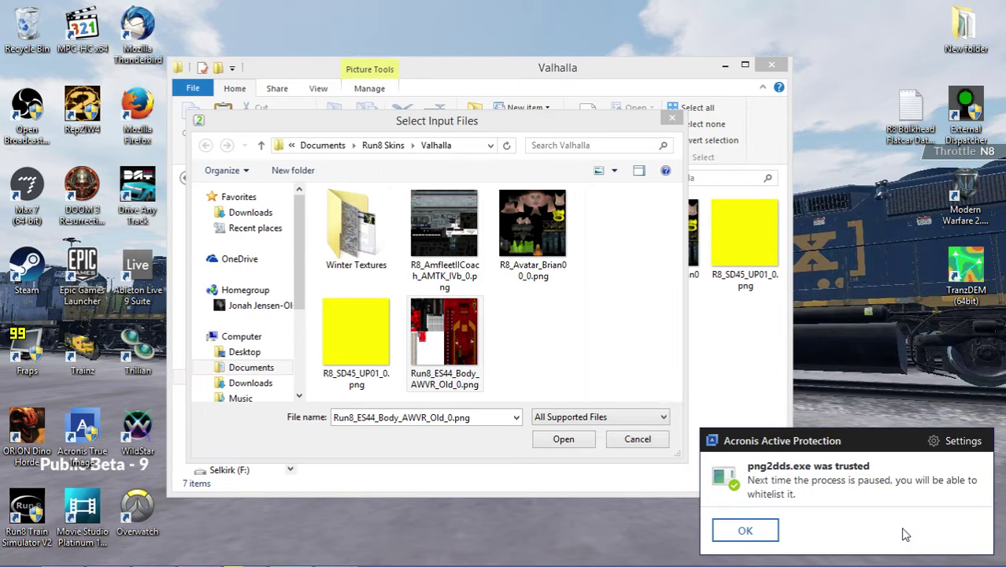
left_click(749, 531)
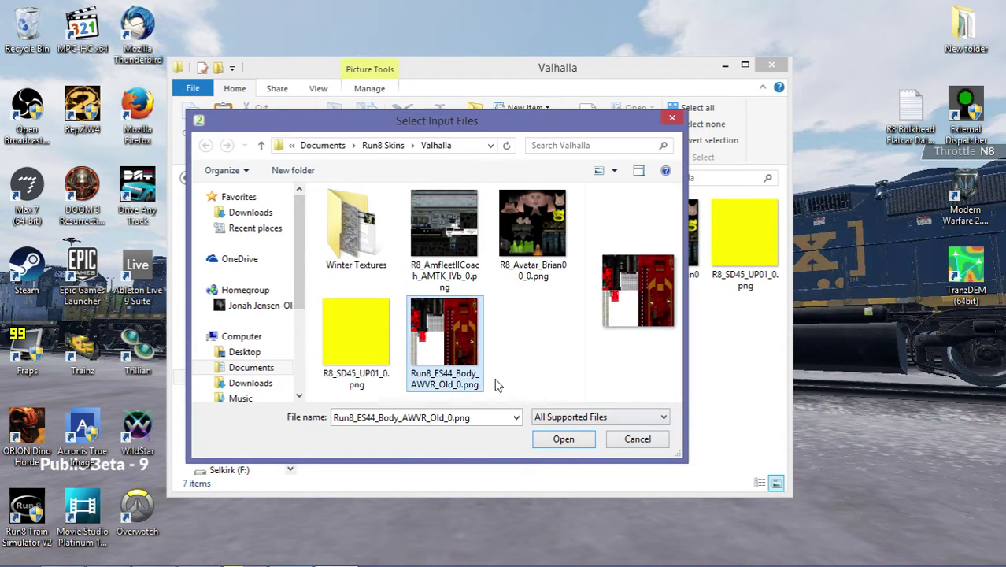
left_click(565, 439)
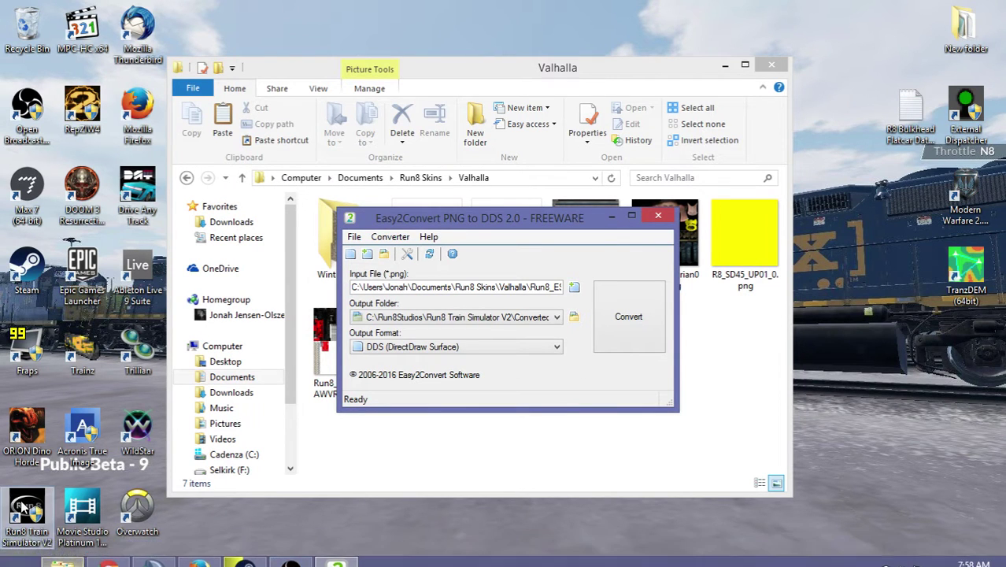
- Open the Run8 Train Simulator V2 folder under Run8Studios on drive C in a new File Explorer window
key("super")
left_click(283, 340)
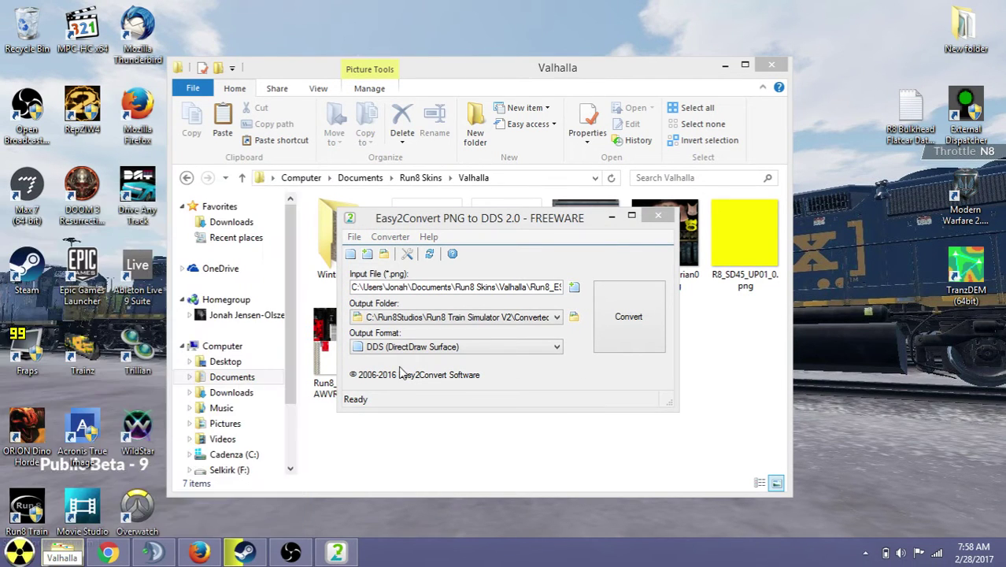
double_click(406, 392)
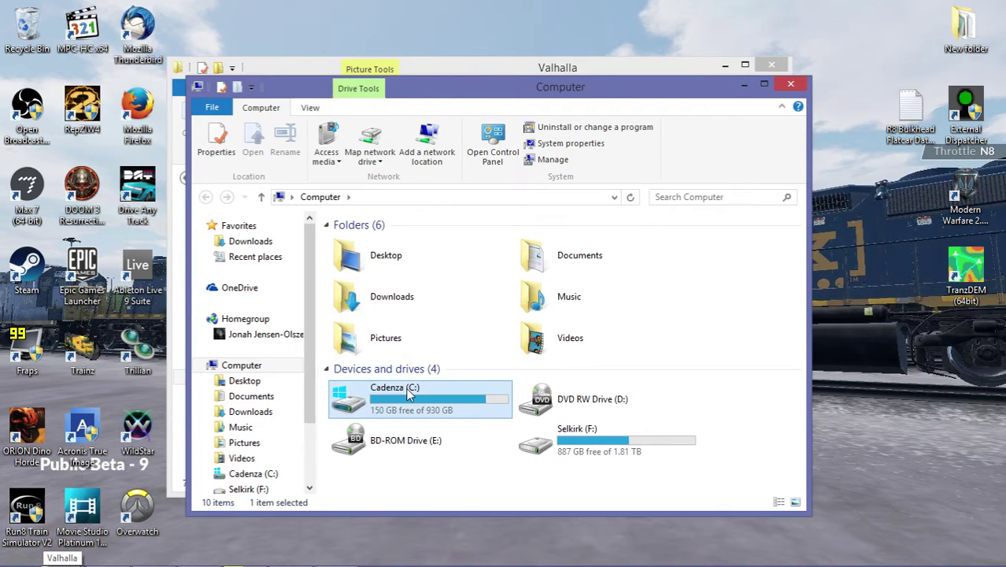
left_click(410, 412)
scroll(411, 417, "down", 2)
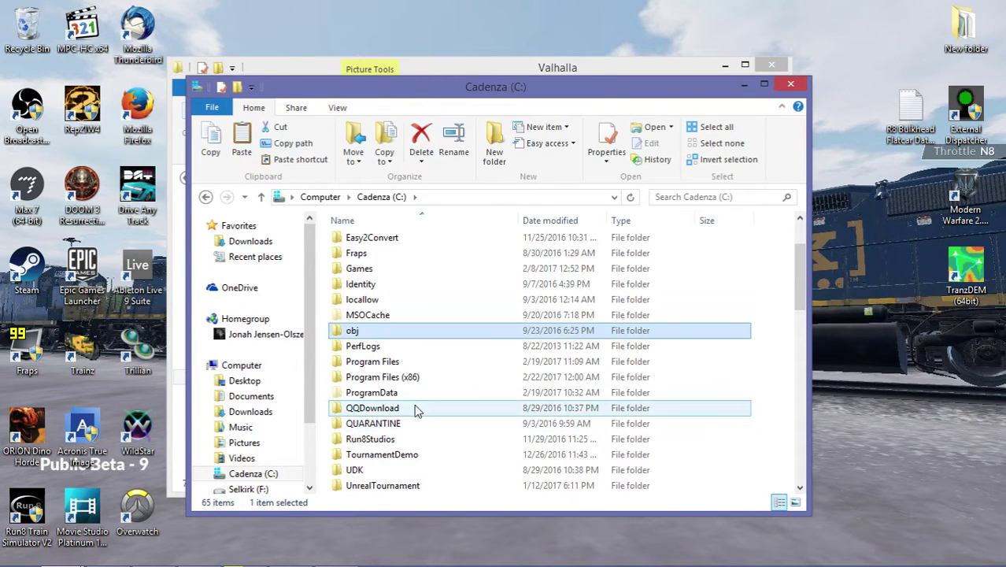
double_click(409, 439)
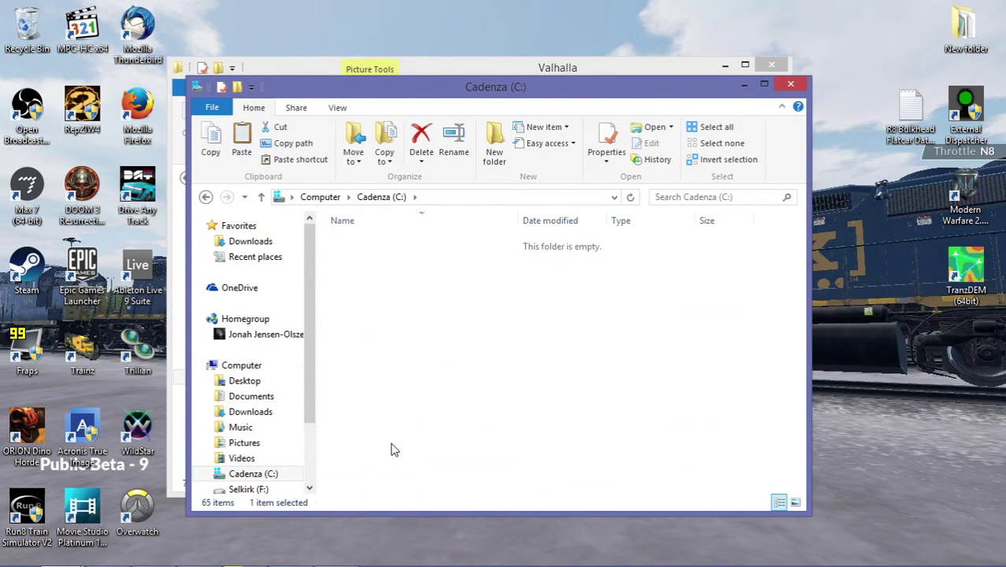
double_click(406, 242)
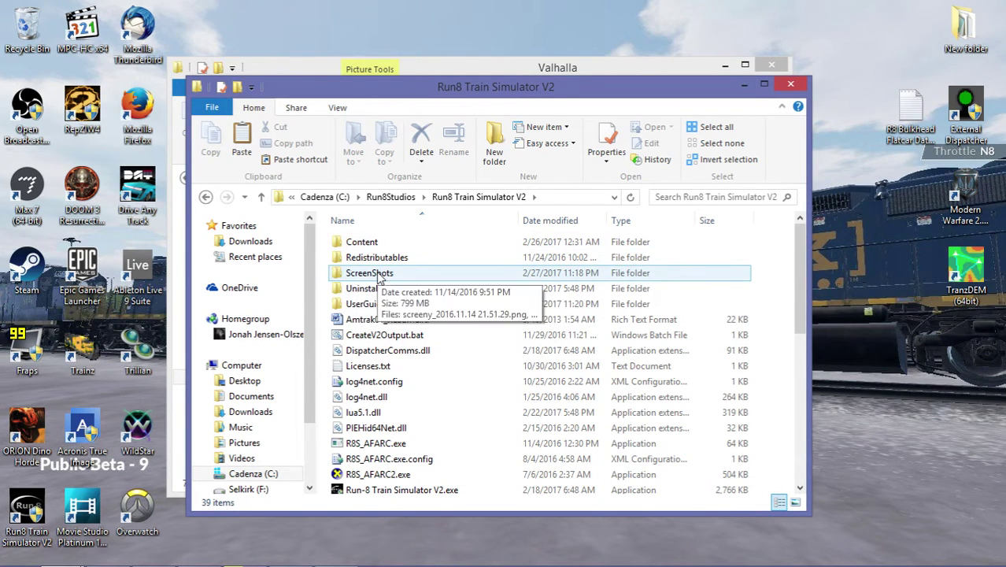
- Run CreateV2Output.bat to create the Converted_Output folder in the Run8 Train Simulator V2 folder
left_click(419, 336)
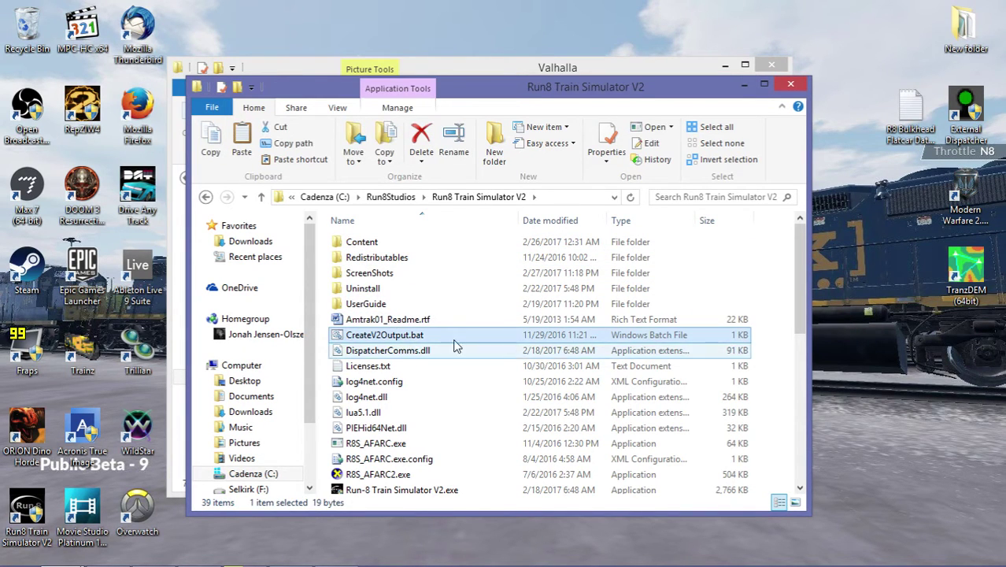
double_click(421, 336)
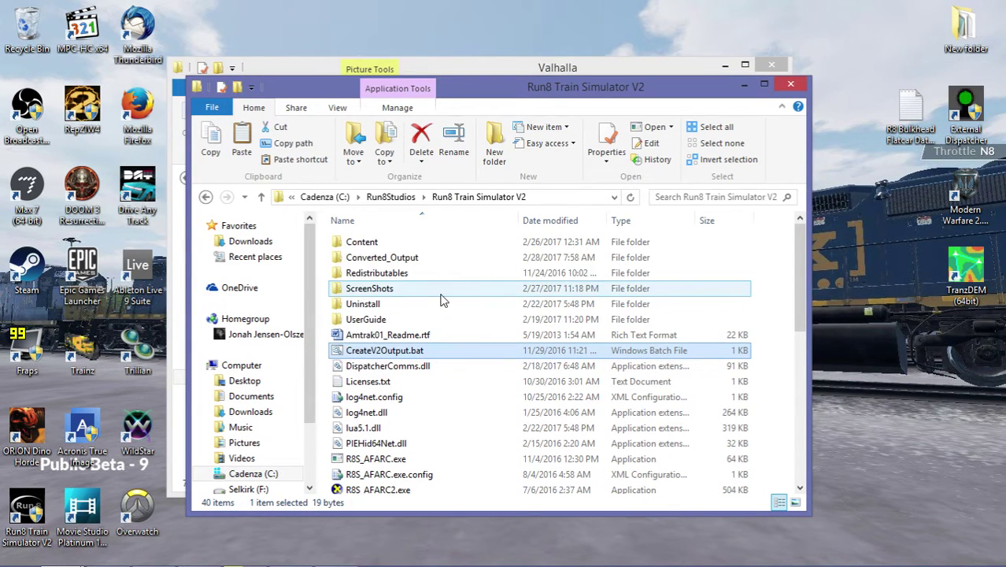
left_click(423, 262)
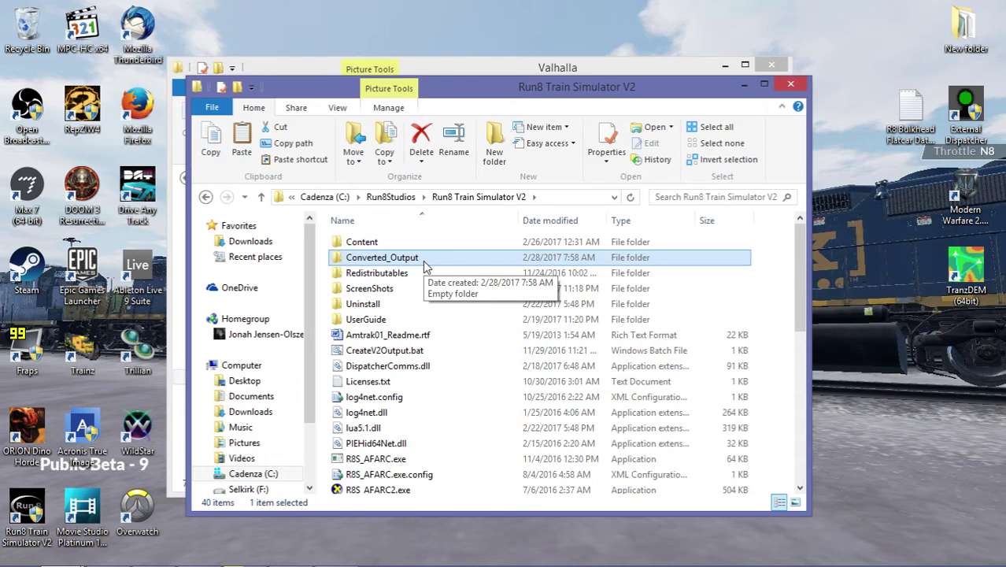
left_click(319, 273)
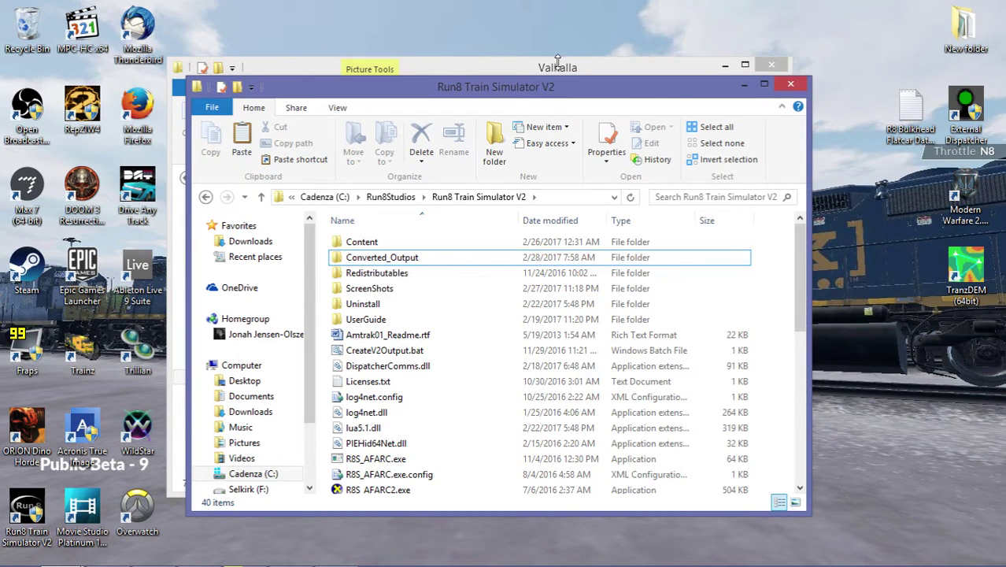
- Switch to Easy2Convert, convert the loaded PNG to DDS, and open the Converted_Output folder in File Explorer
left_click(323, 555)
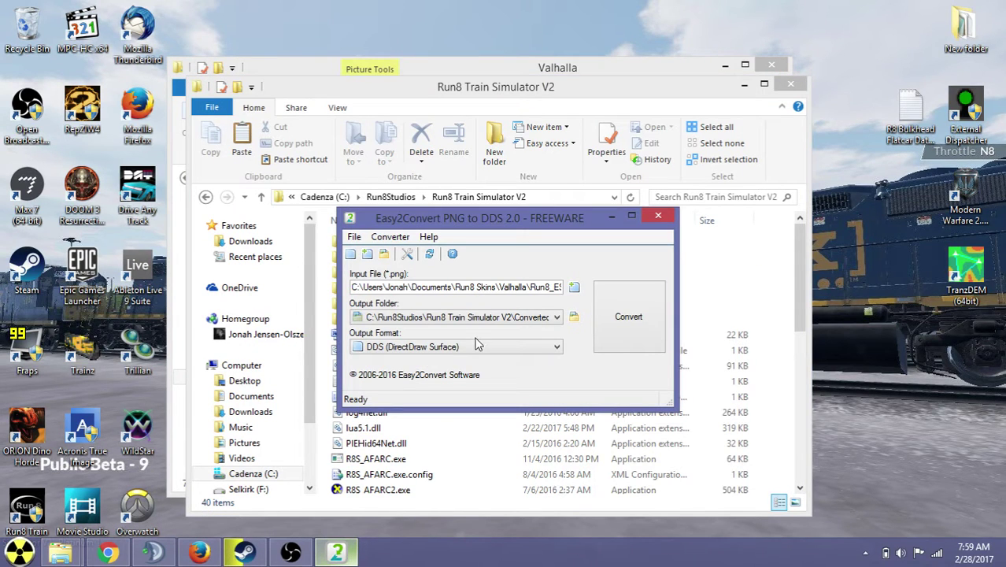
left_click(556, 320)
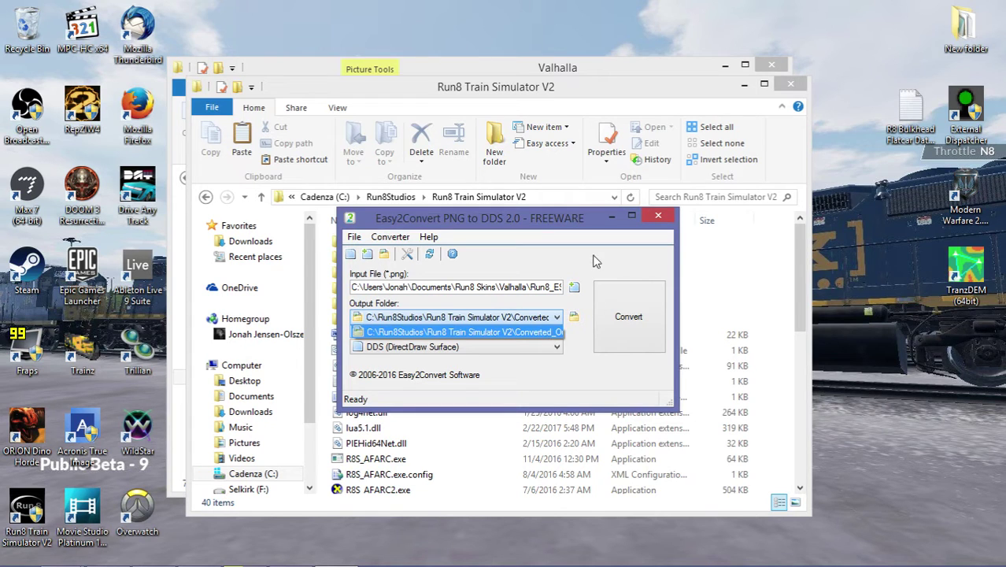
left_click(594, 260)
left_click(636, 332)
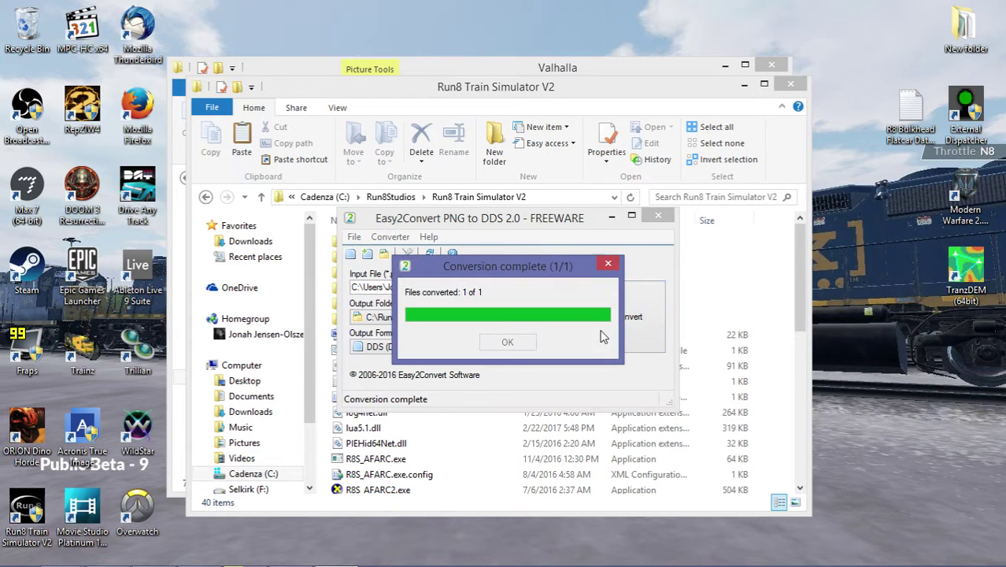
left_click(508, 343)
left_click(566, 88)
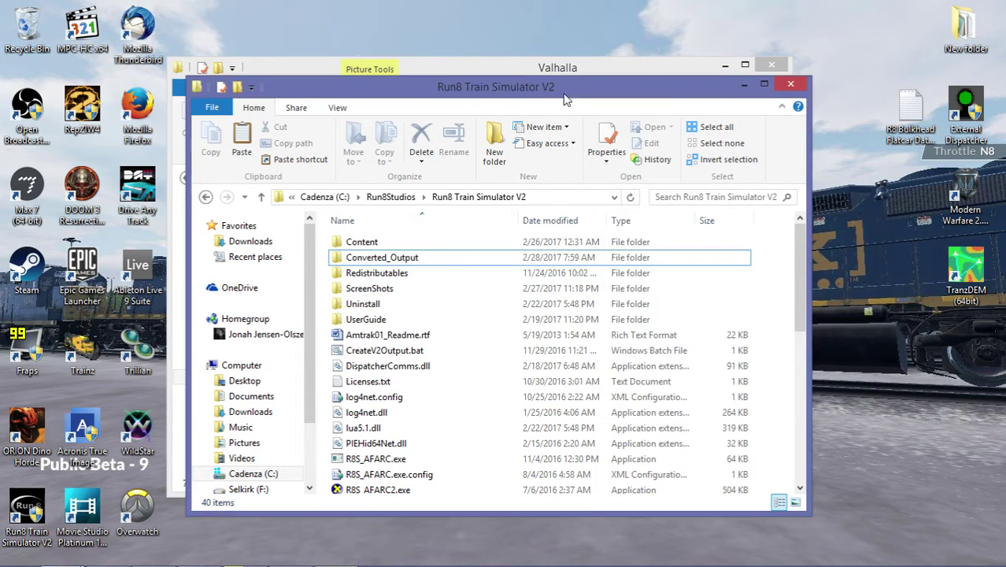
double_click(419, 263)
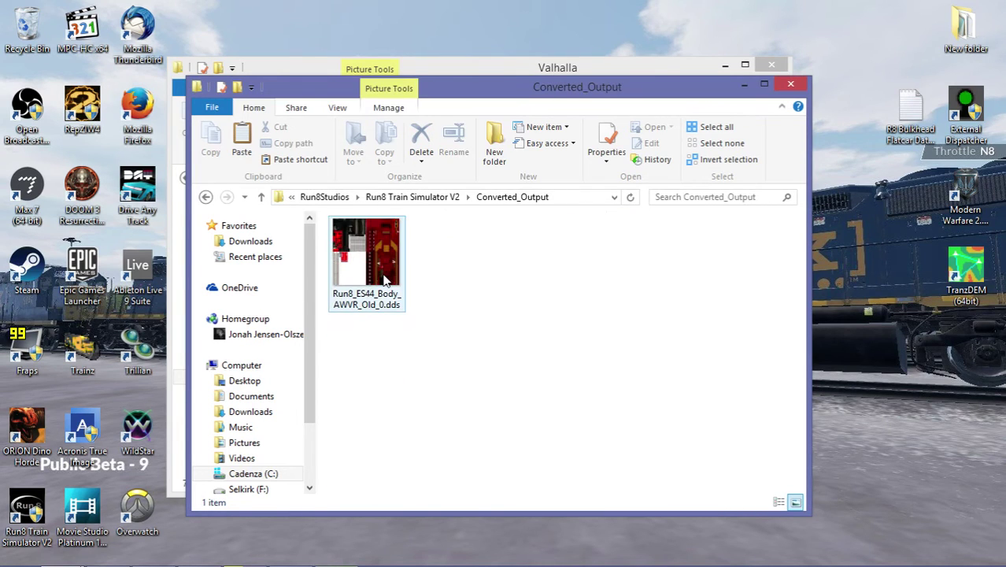
- Rename the converted DDS file in Converted_Output as Run8_ES44_Body_BNSF_Old_0.dds
double_click(383, 273)
right_click(382, 273)
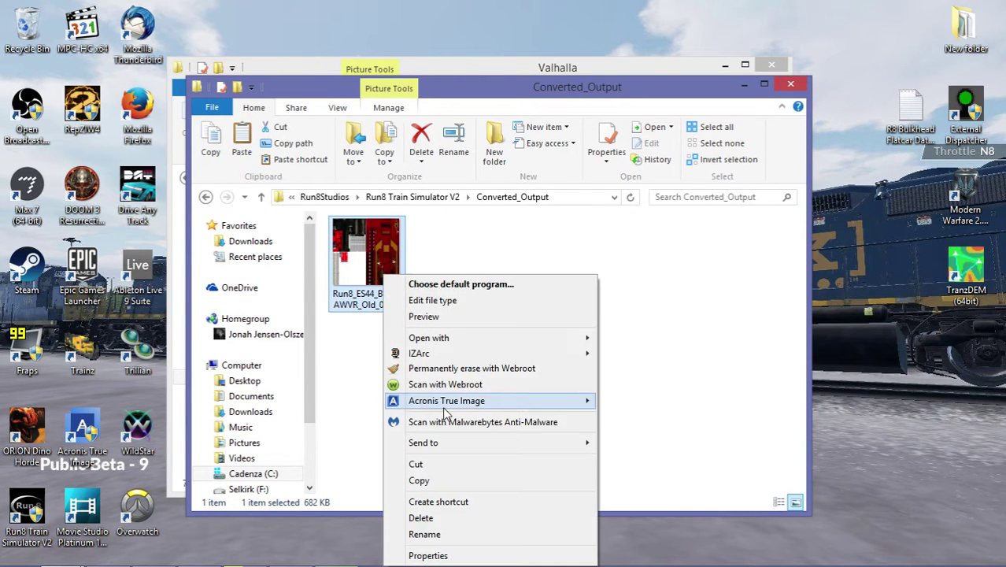
left_click(417, 531)
left_click_drag(360, 304, 337, 308)
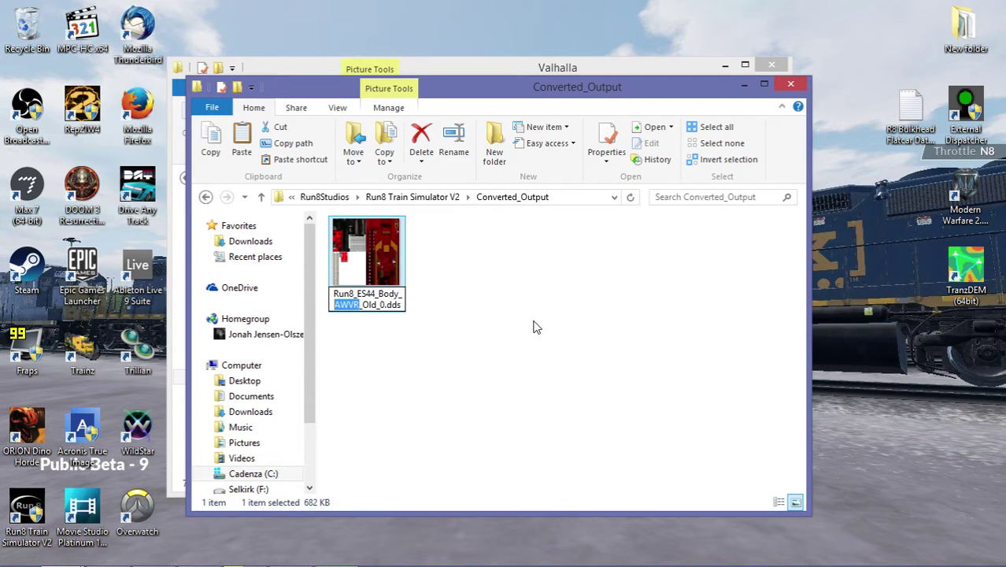
type("BNSF")
key("Return")
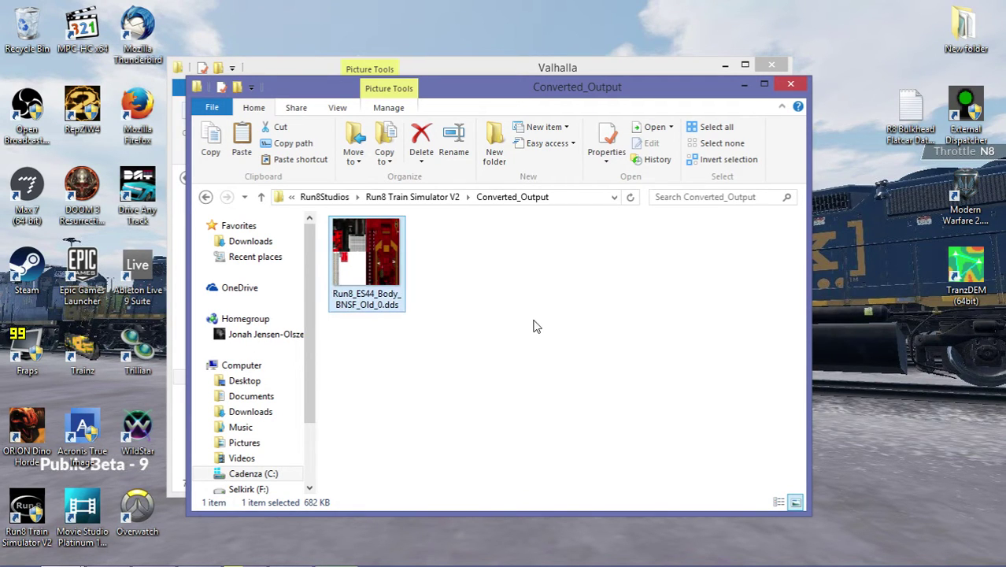
- Open the Body folder under Content\V2RailVehicles in the Run8 Train Simulator V2 folder
left_click(435, 197)
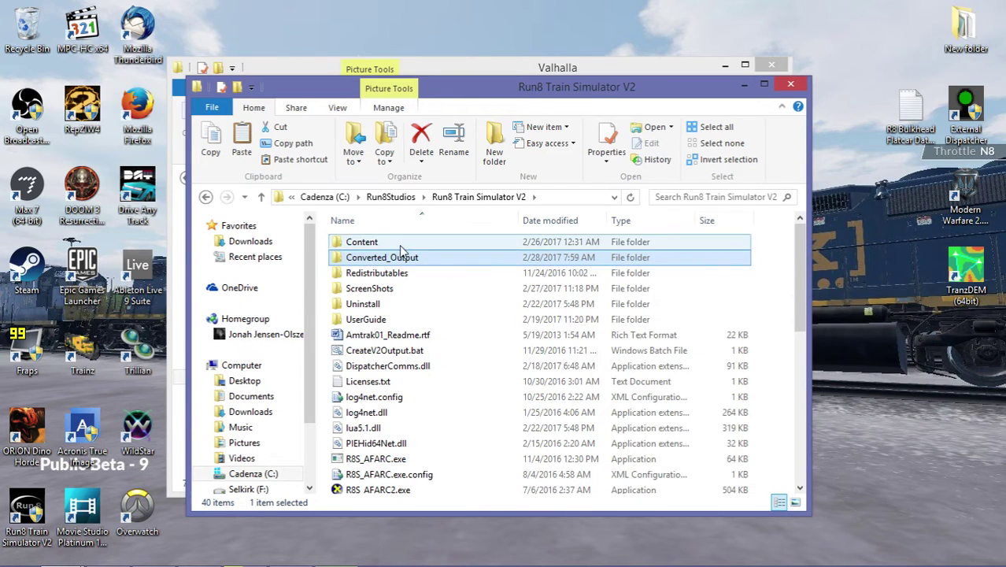
double_click(399, 243)
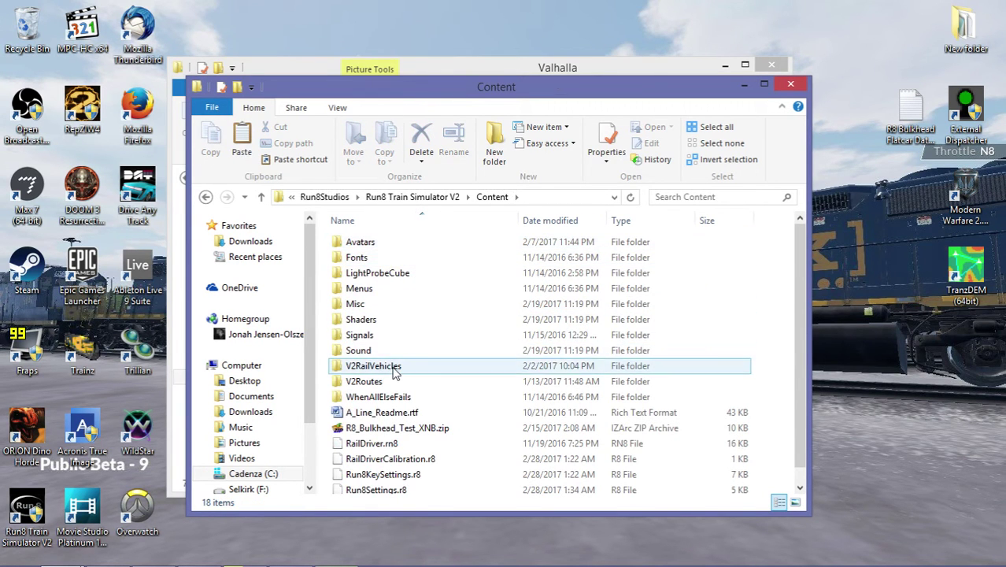
double_click(394, 372)
left_click(382, 247)
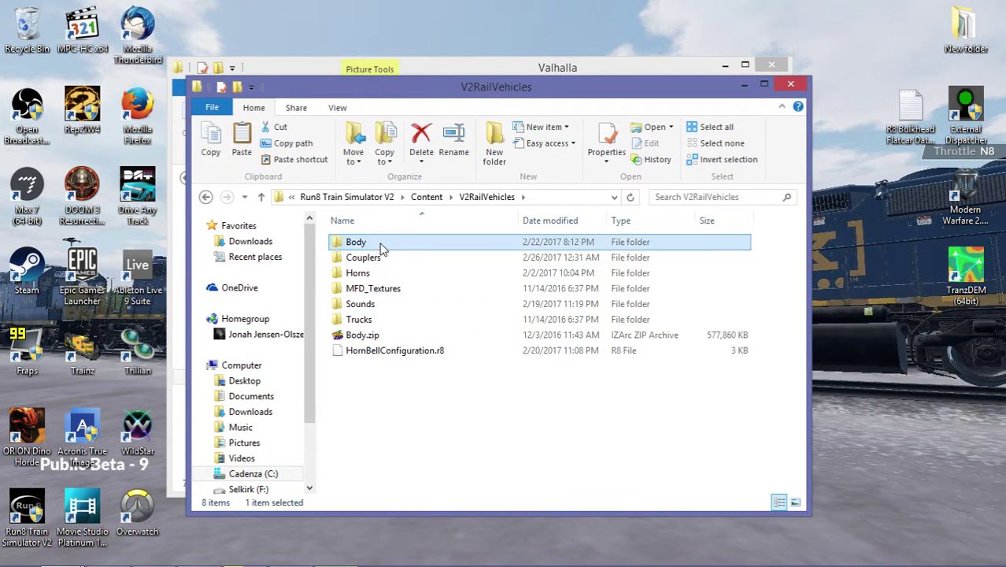
double_click(381, 247)
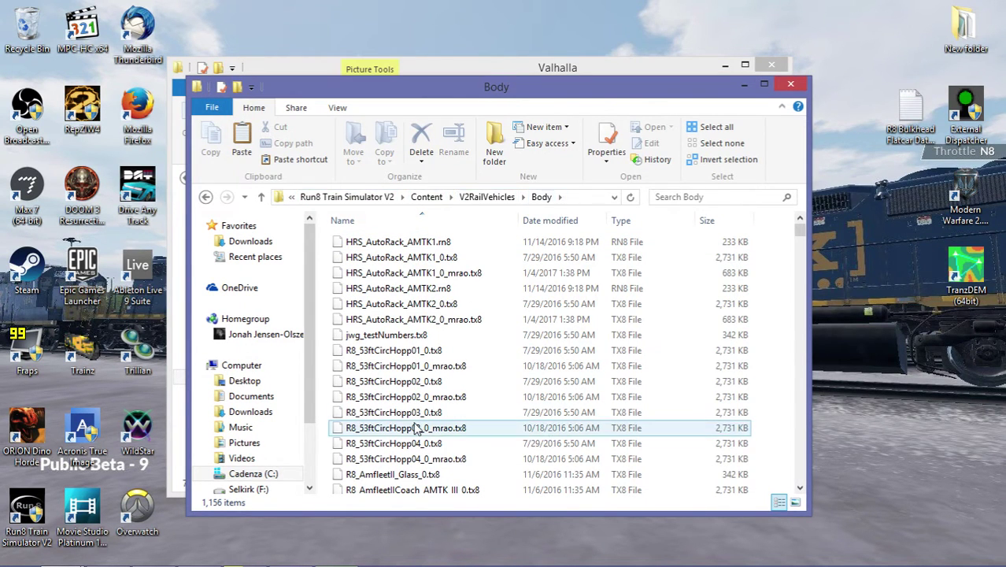
scroll(791, 256, "down", 12)
scroll(793, 268, "down", 15)
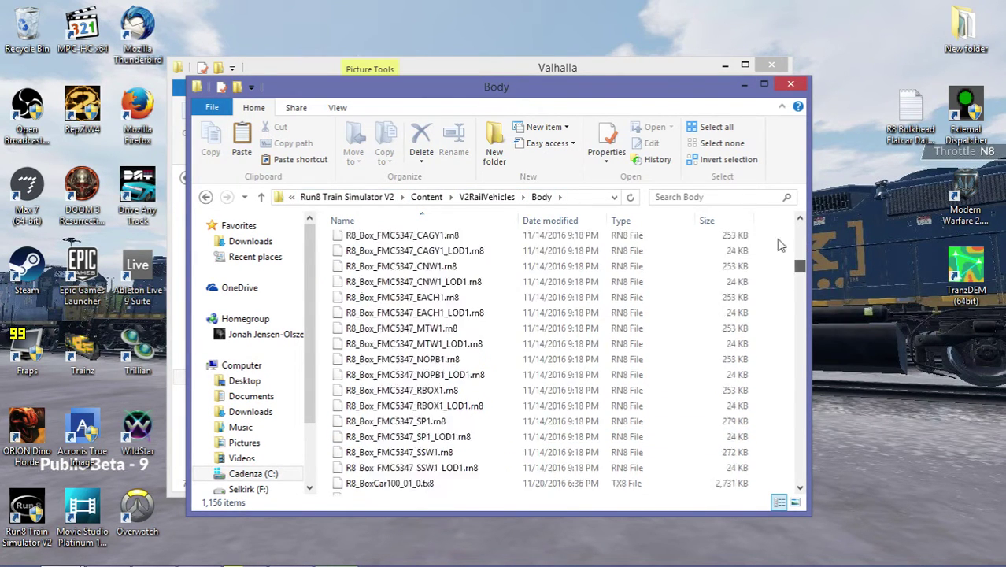
left_click(737, 197)
type("BNSF_Old")
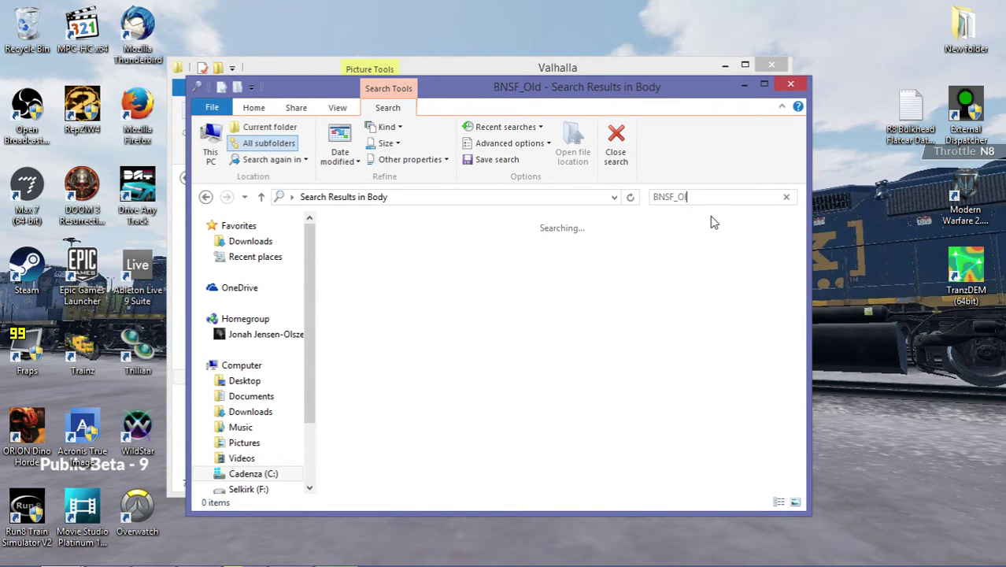
key("Escape")
key("Escape")
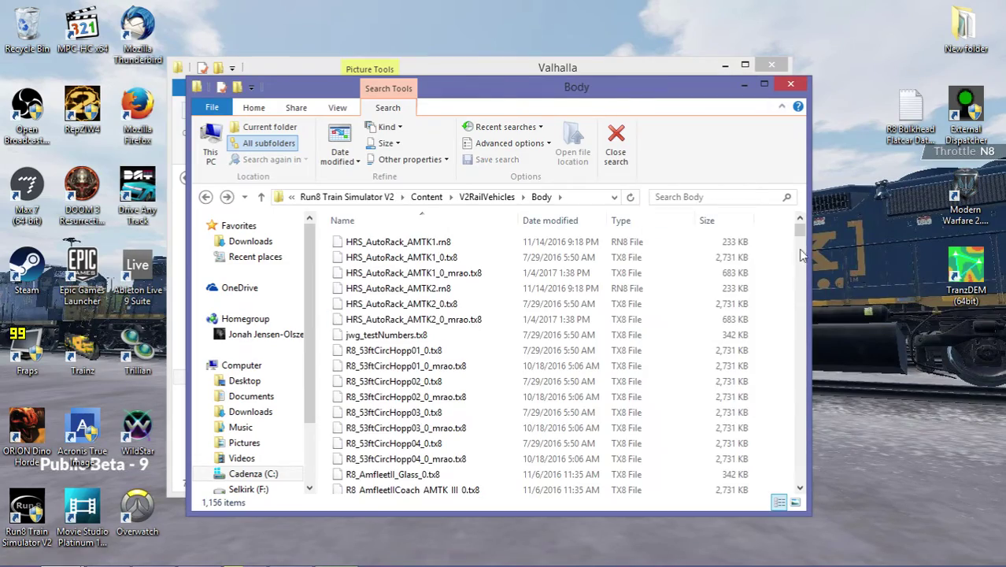
- Find the original Run8_ES44_Body_BNSF_Old_0.tx8 texture in the Body folder and delete it to the Recycle Bin
left_click_drag(799, 233, 751, 467)
scroll(473, 346, "down", 5)
left_click(475, 348)
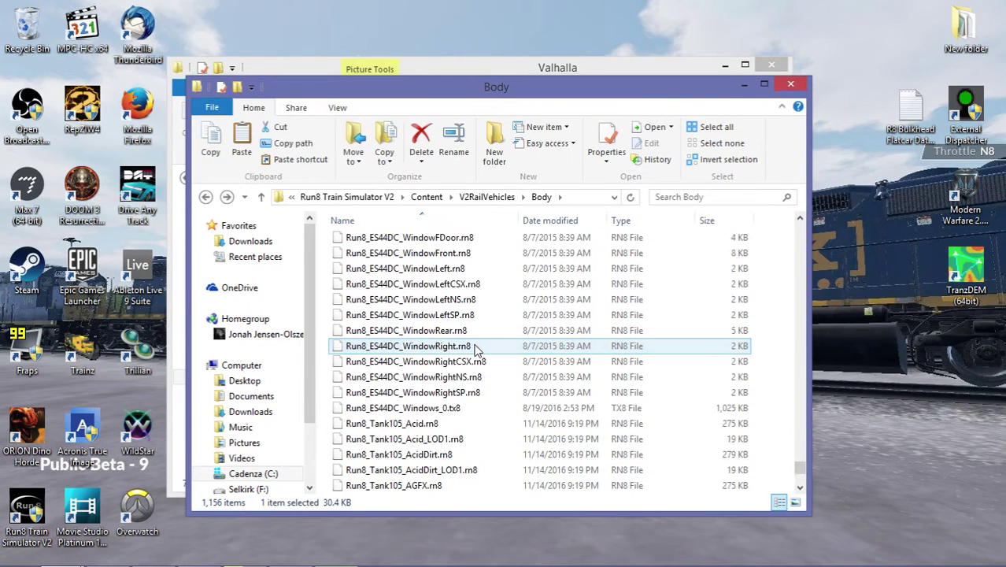
scroll(475, 348, "down", 10)
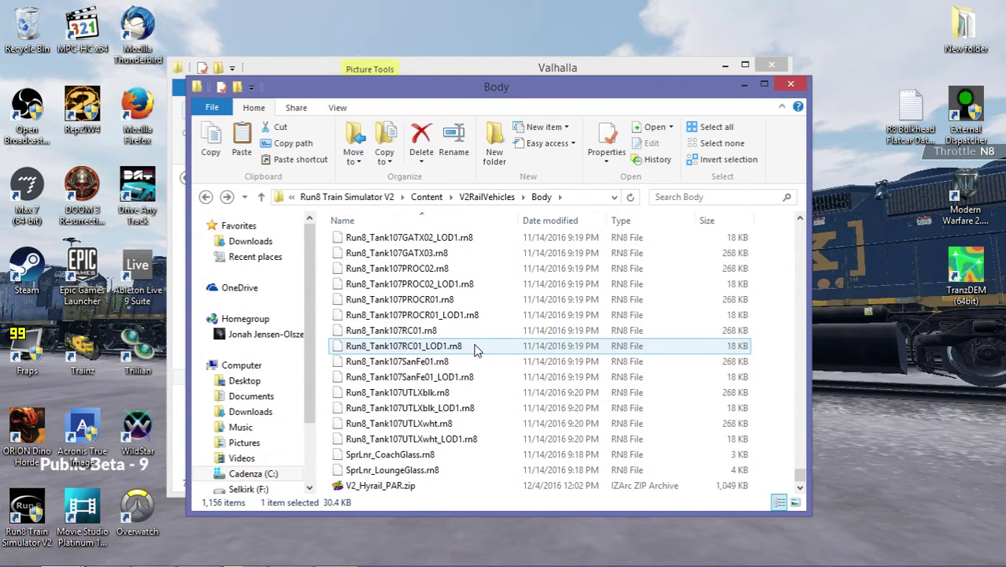
scroll(475, 349, "up", 10)
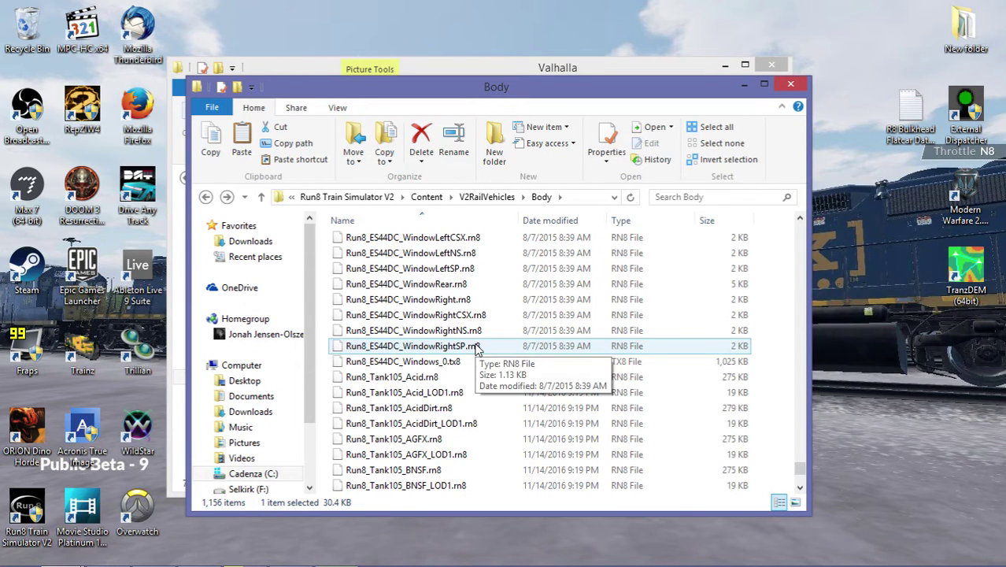
scroll(475, 338, "up", 4)
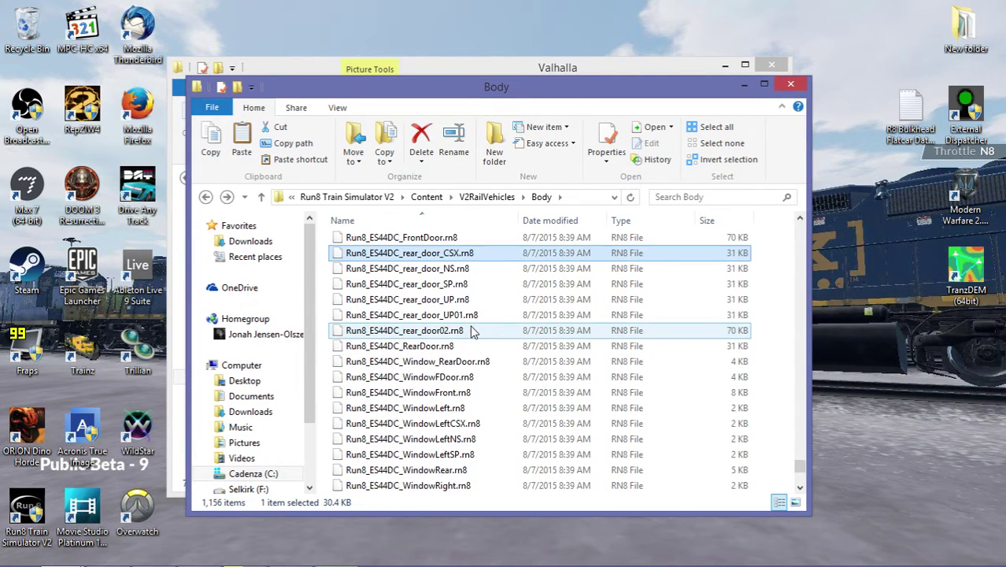
scroll(471, 330, "up", 1)
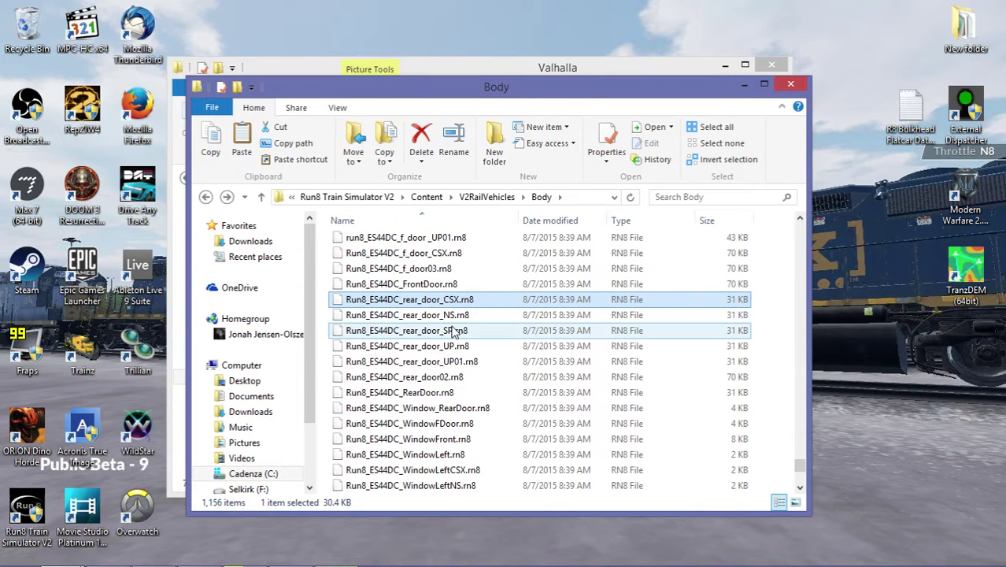
scroll(452, 330, "up", 3)
scroll(452, 330, "up", 3)
scroll(448, 323, "up", 2)
scroll(447, 315, "up", 2)
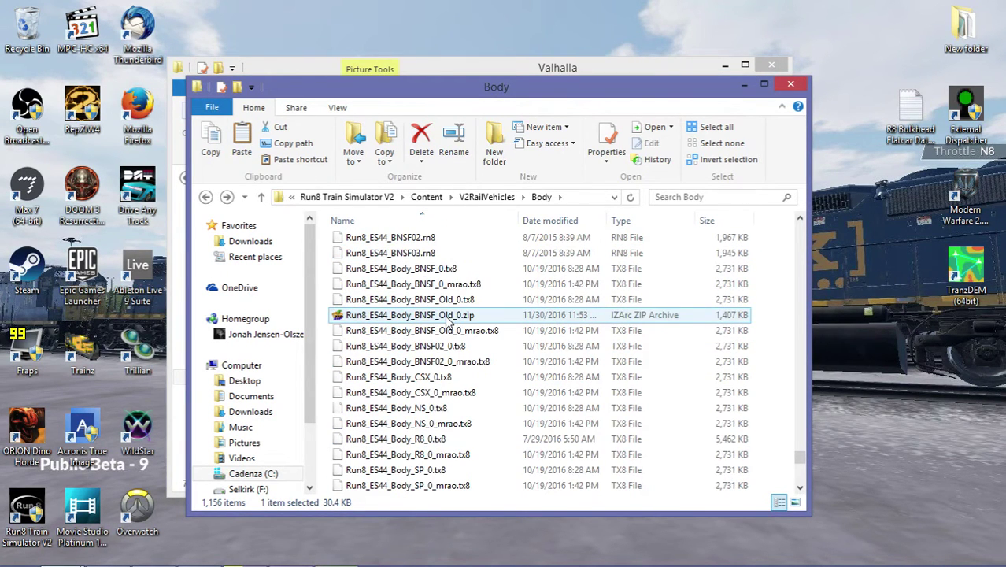
left_click(383, 316)
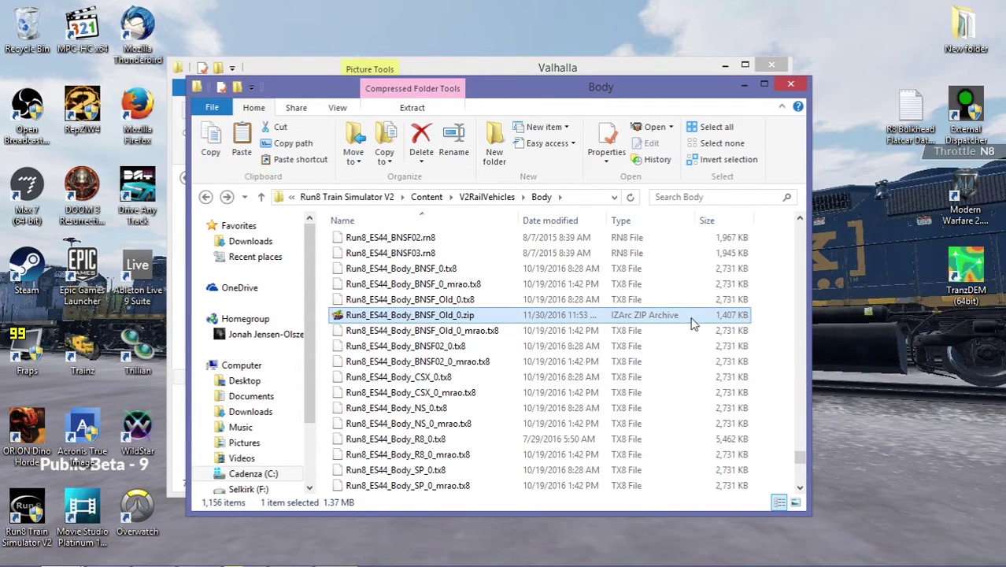
left_click(450, 300)
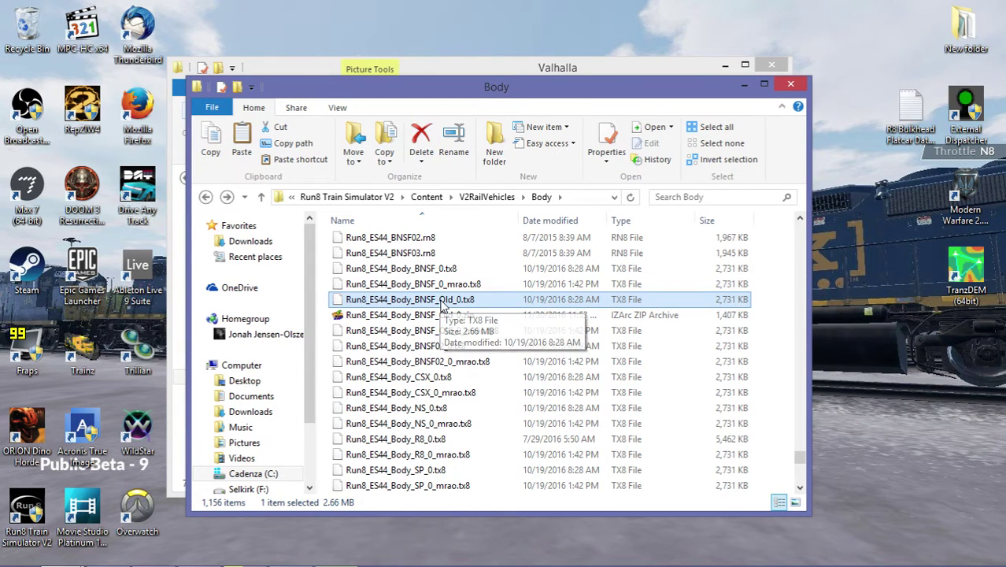
key("Delete")
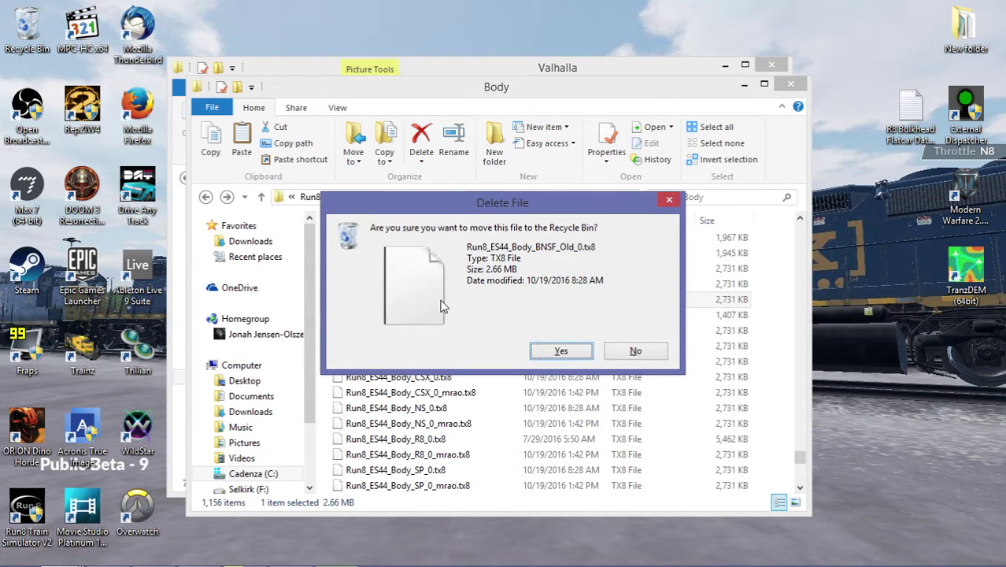
key("Return")
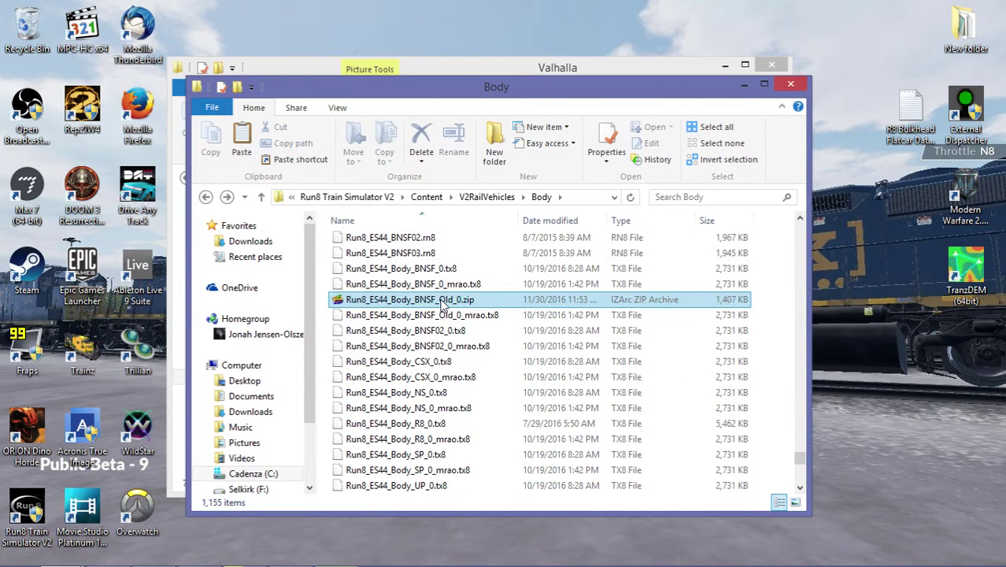
- Check the renamed DDS file in Converted_Output and return to the Run8 Train Simulator V2 folder
left_click(347, 196)
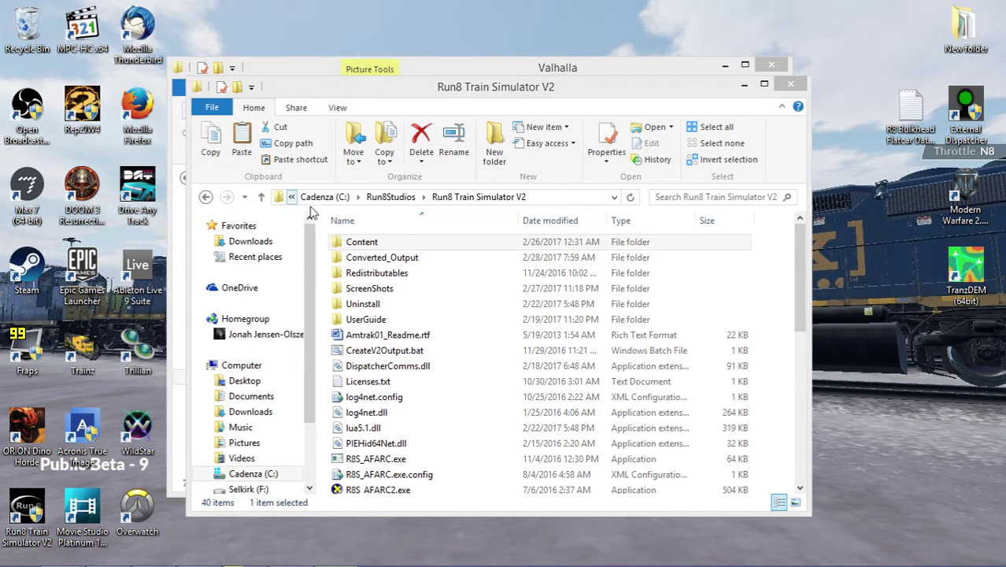
double_click(386, 258)
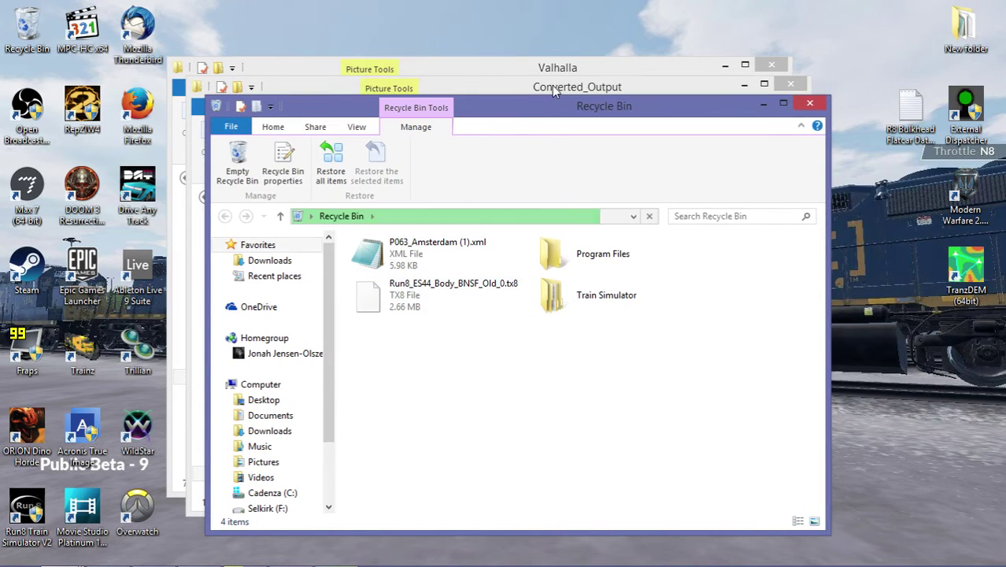
left_click_drag(552, 101, 463, 59)
left_click(741, 63)
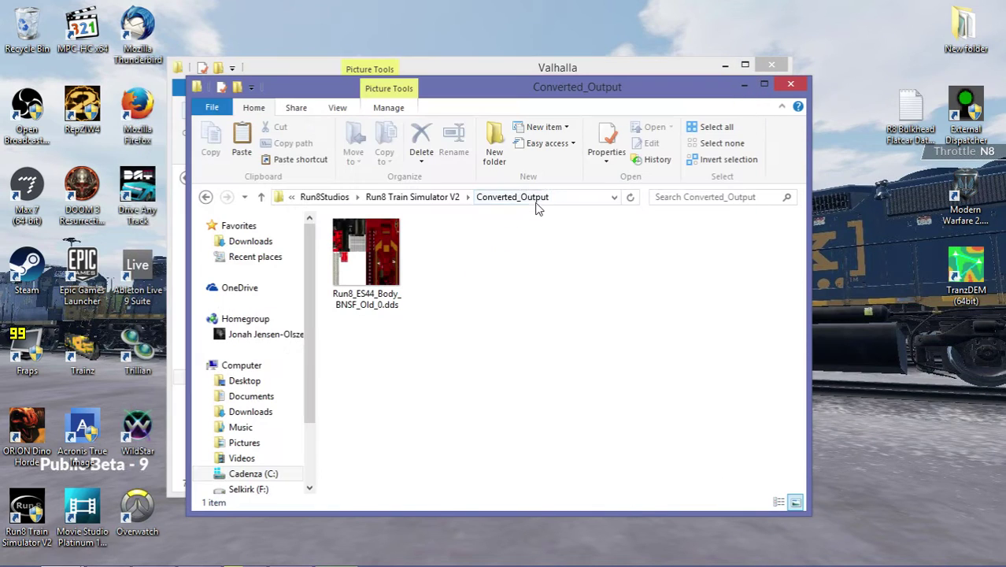
left_click(205, 198)
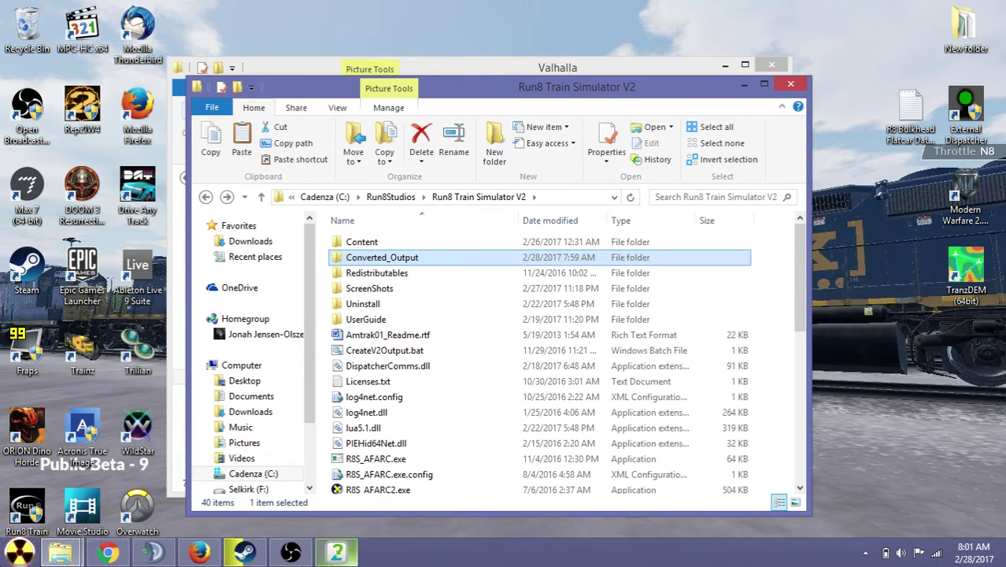
left_click(19, 551)
left_click(106, 296)
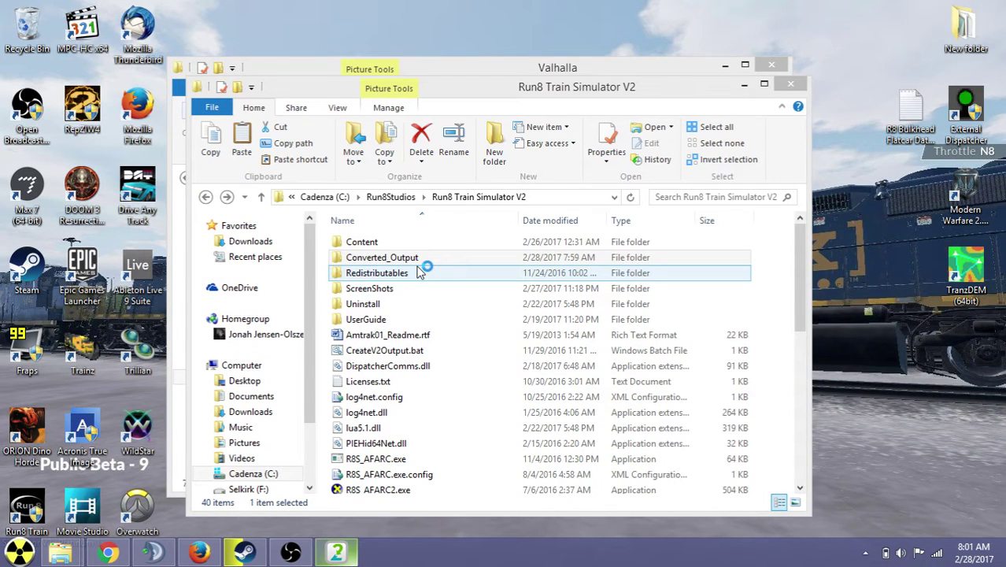
left_click(19, 551)
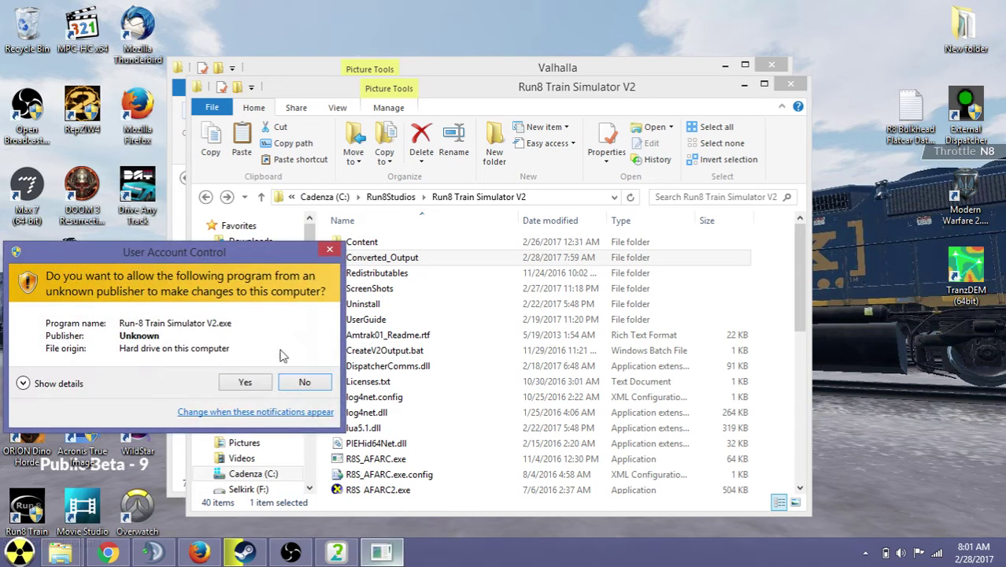
left_click(371, 383)
- Search the computer's installed programs and files for fmc
key("super")
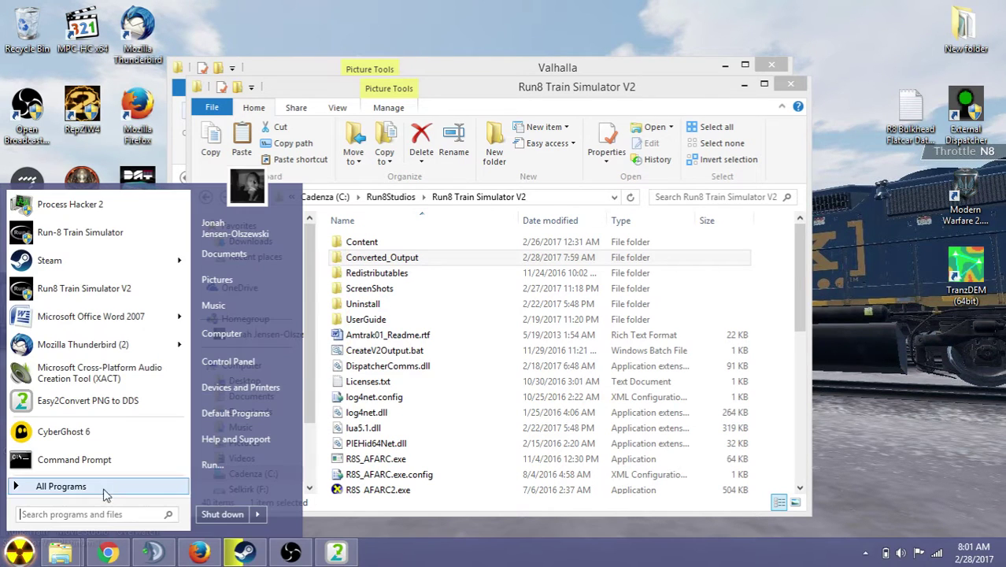
left_click(100, 491)
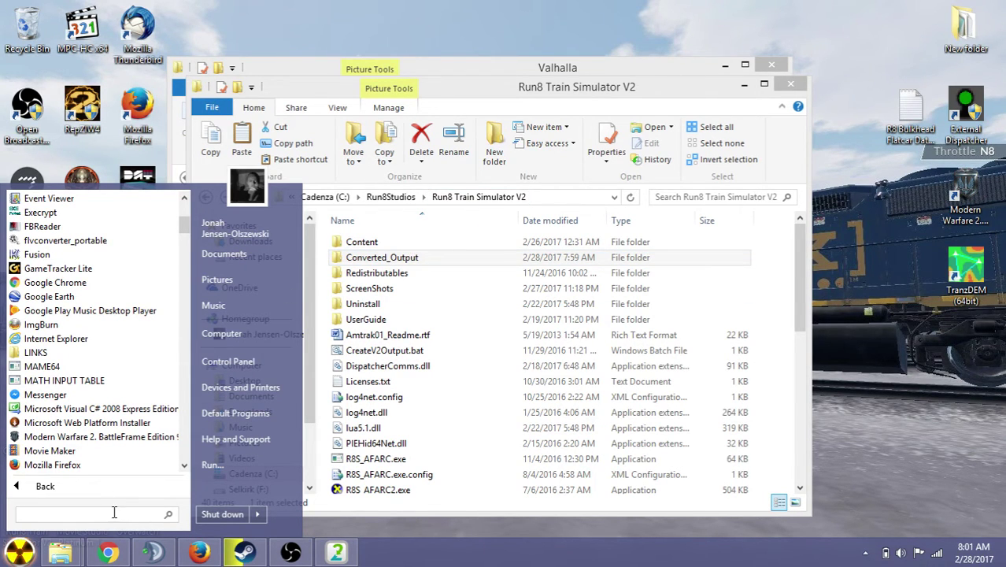
type("fmc")
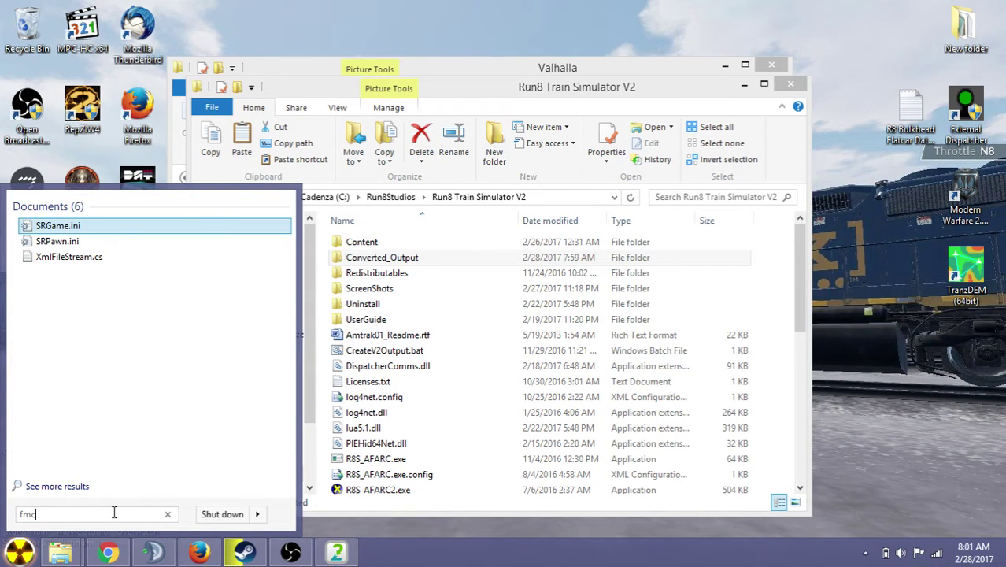
key("Down")
key("Down")
left_click(114, 513)
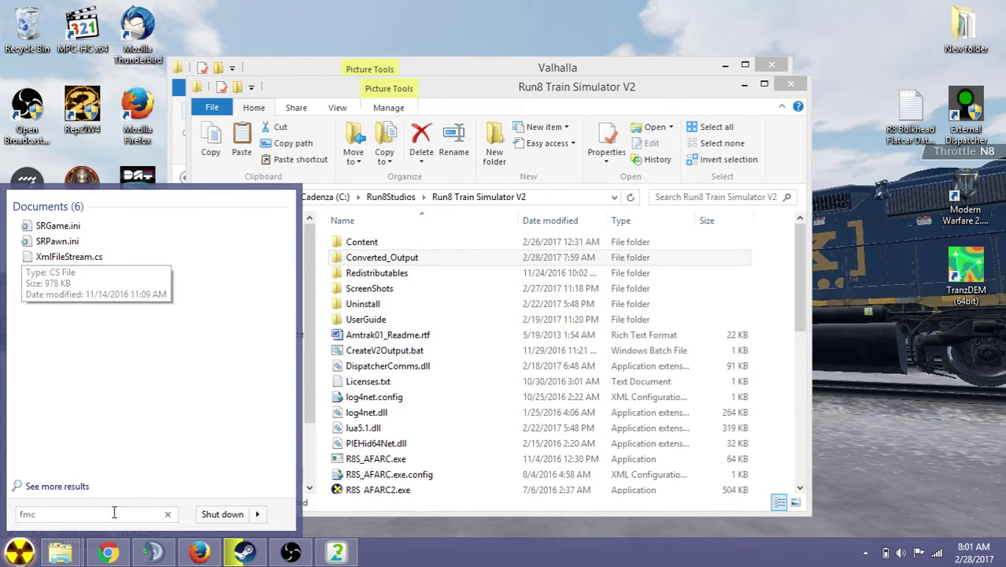
left_click(8, 549)
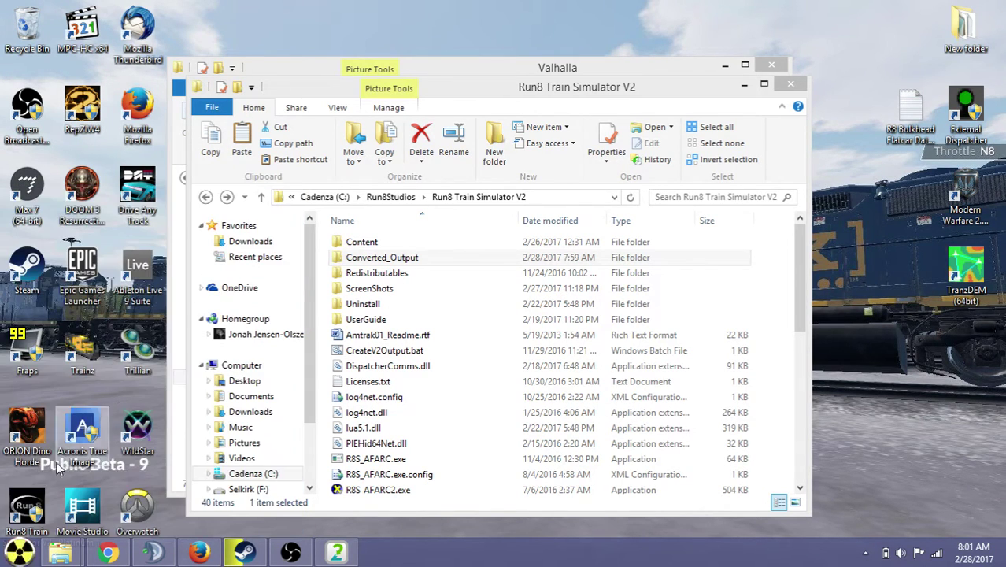
- Open the Run8 Downloads folder inside the personal Downloads folder in a new File Explorer window
left_click(17, 551)
left_click(218, 230)
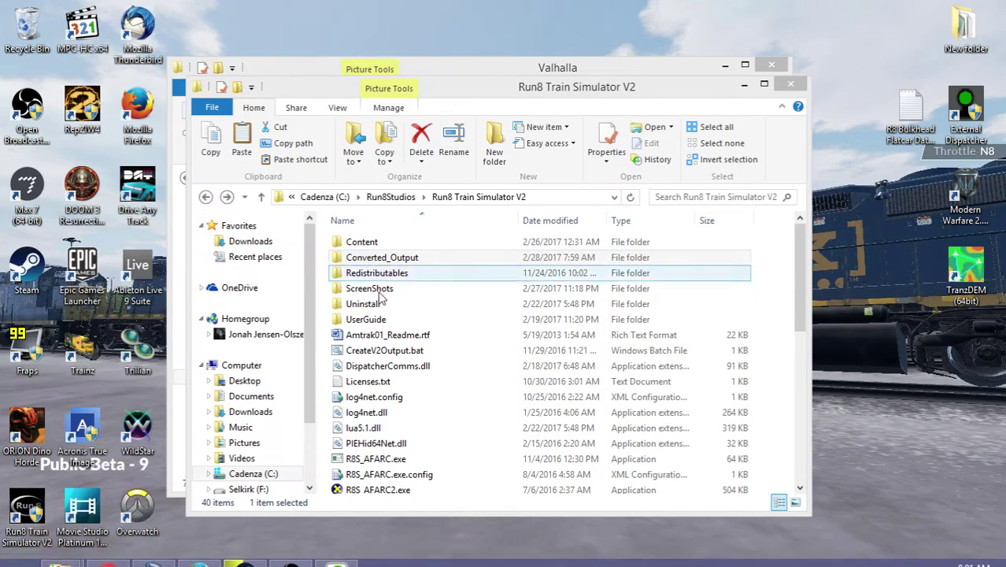
double_click(543, 282)
scroll(465, 342, "down", 9)
scroll(386, 307, "up", 4)
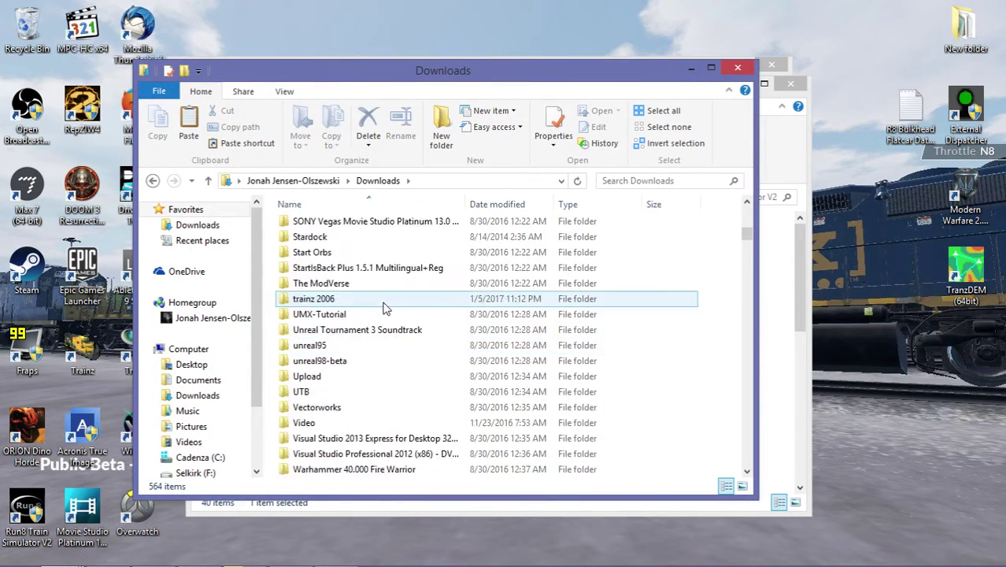
scroll(335, 329, "up", 1)
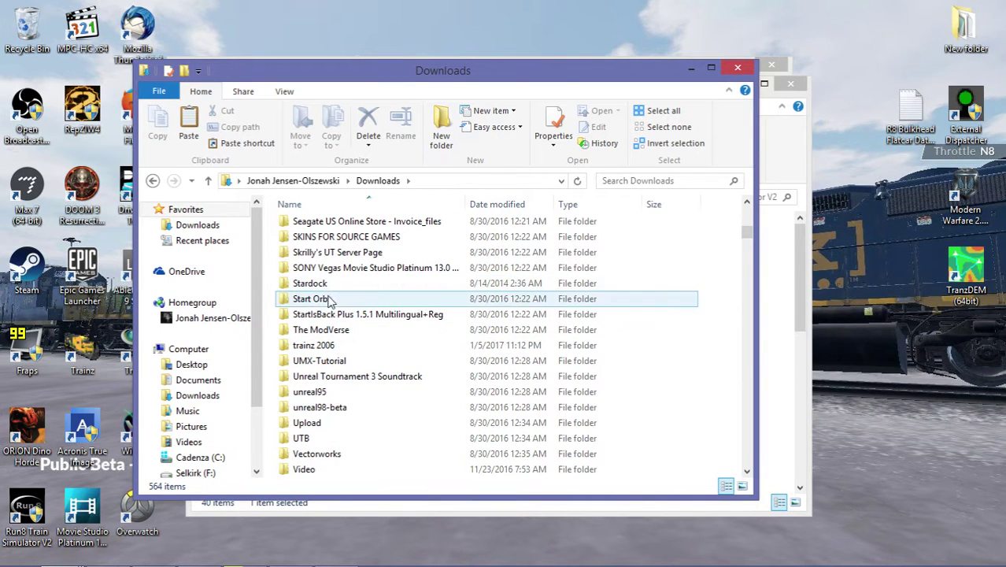
scroll(364, 315, "up", 3)
double_click(362, 344)
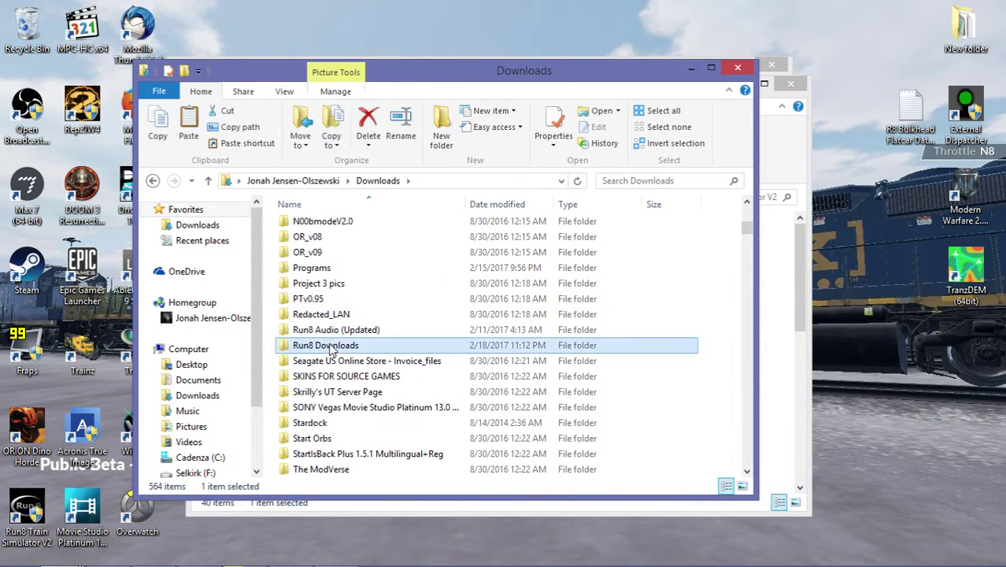
- Open the Trainsets folder, run run8_fmc_boxcars01.exe with permission to make changes, and bring its setup window to the front
double_click(389, 350)
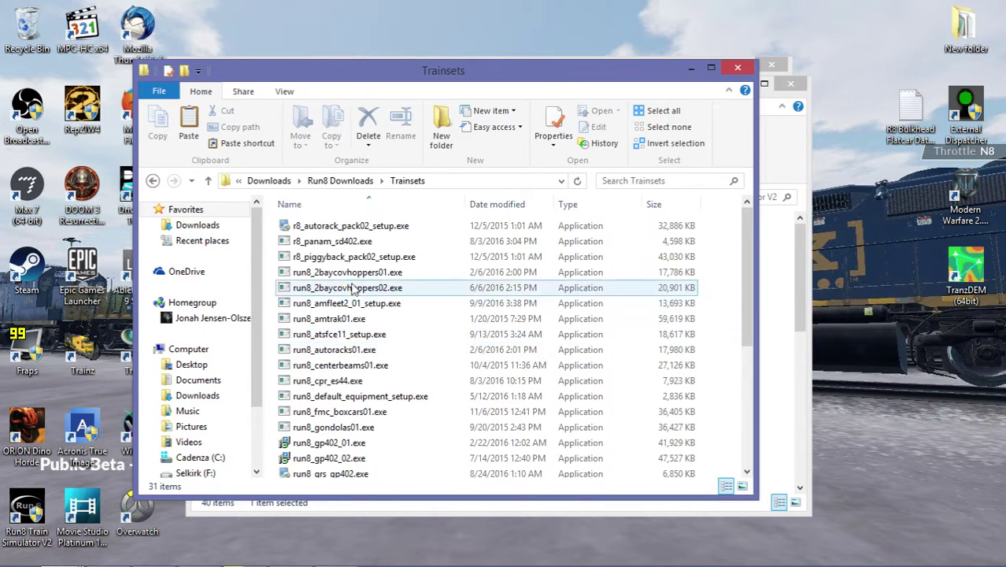
scroll(350, 370, "down", 3)
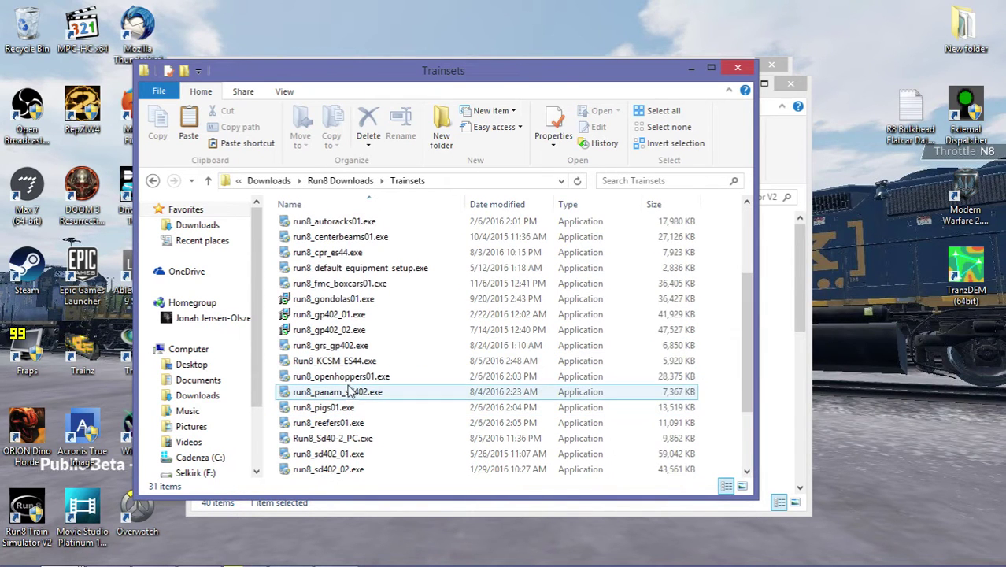
left_click(346, 437)
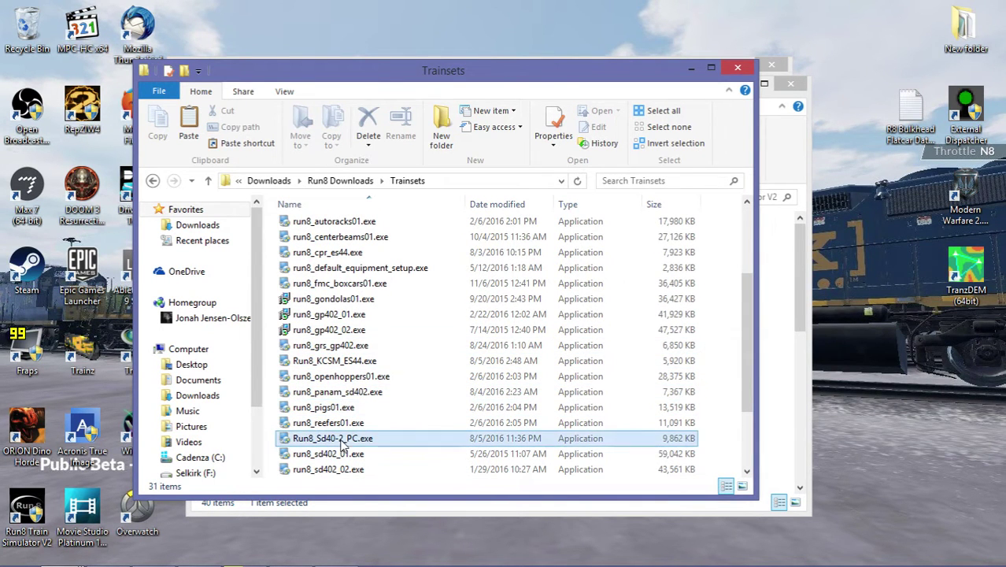
double_click(353, 286)
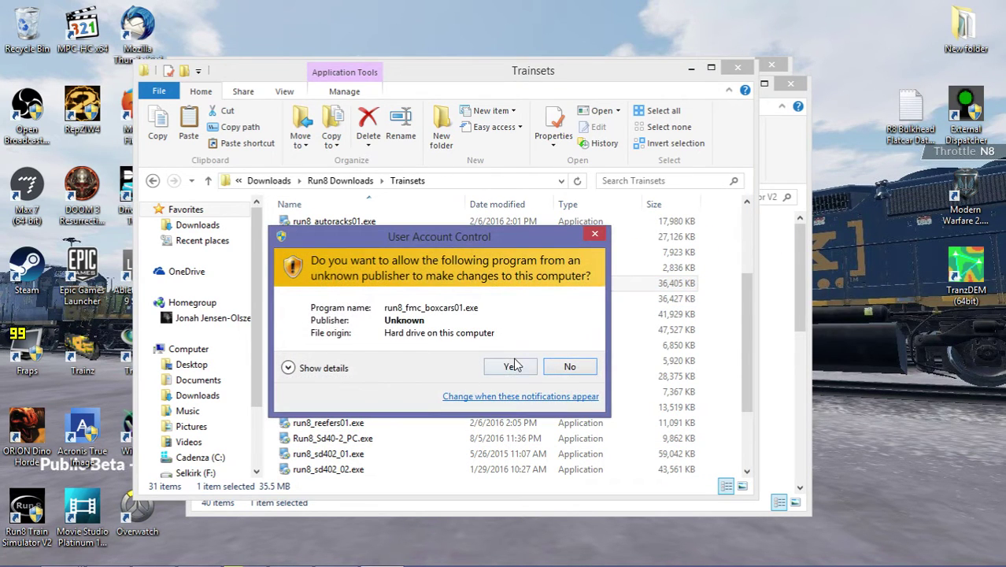
left_click(514, 365)
key("alt+Tab")
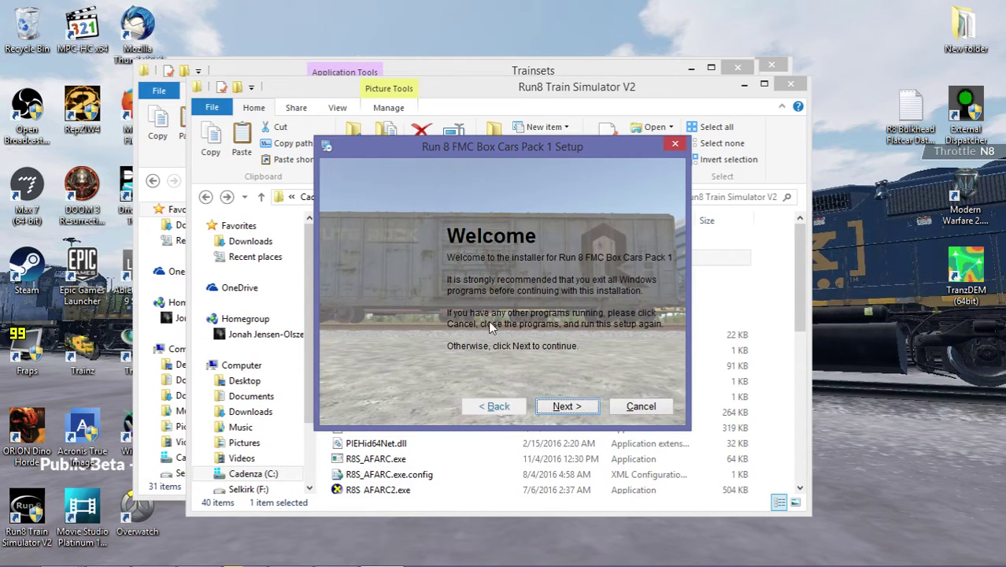
- Start the Run 8 FMC Box Cars Pack 1 setup and agree to the license terms
left_click(562, 407)
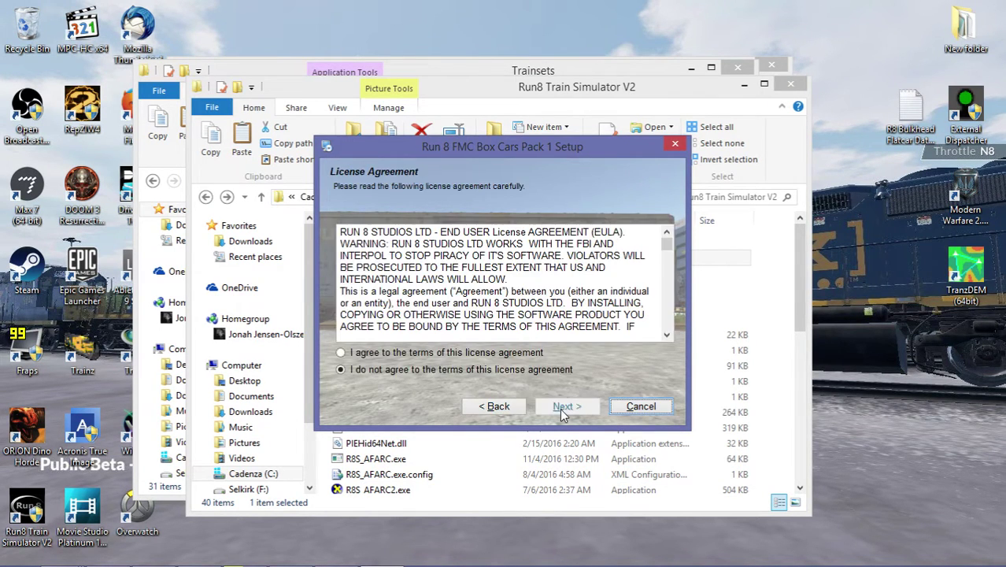
left_click(514, 356)
left_click(567, 408)
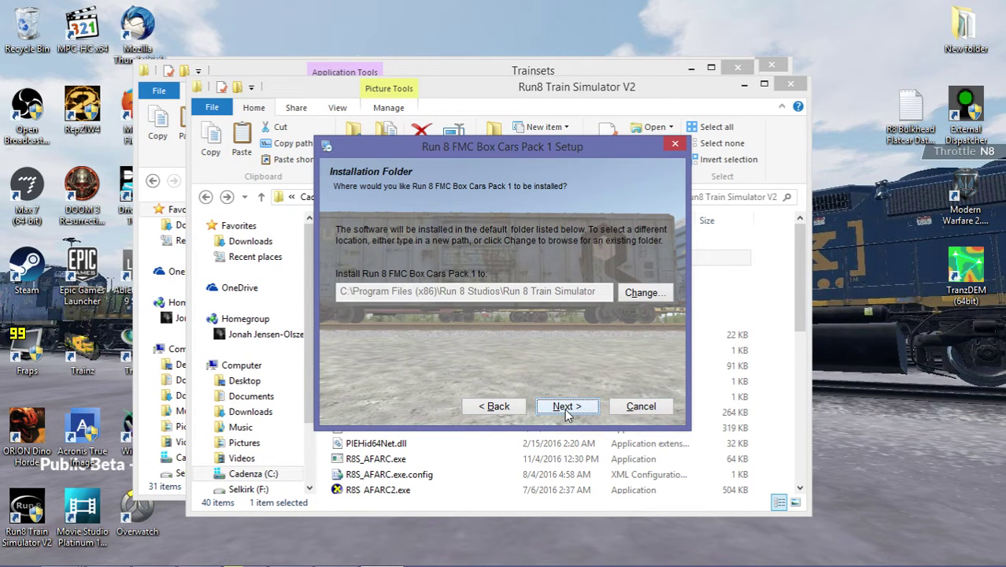
- Change the box car pack's installation folder to Run8 Train Simulator V2 inside C:\Run8Studios
left_click(631, 293)
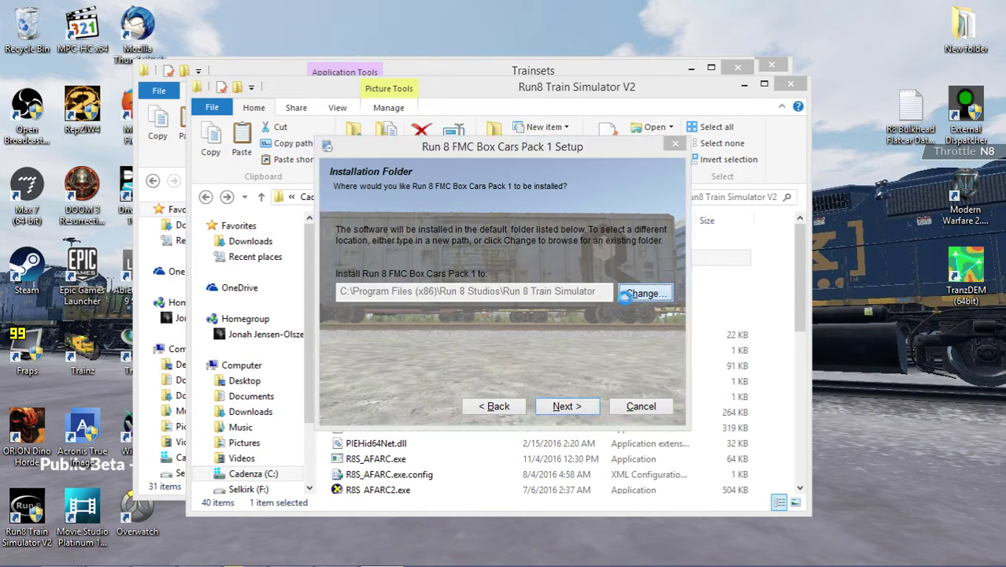
left_click_drag(604, 262, 598, 291)
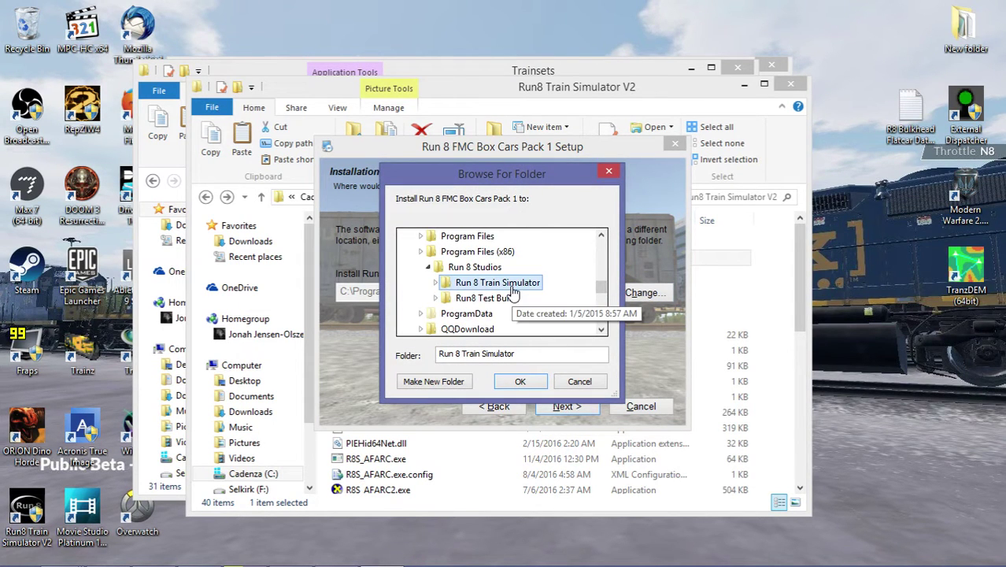
left_click(435, 282)
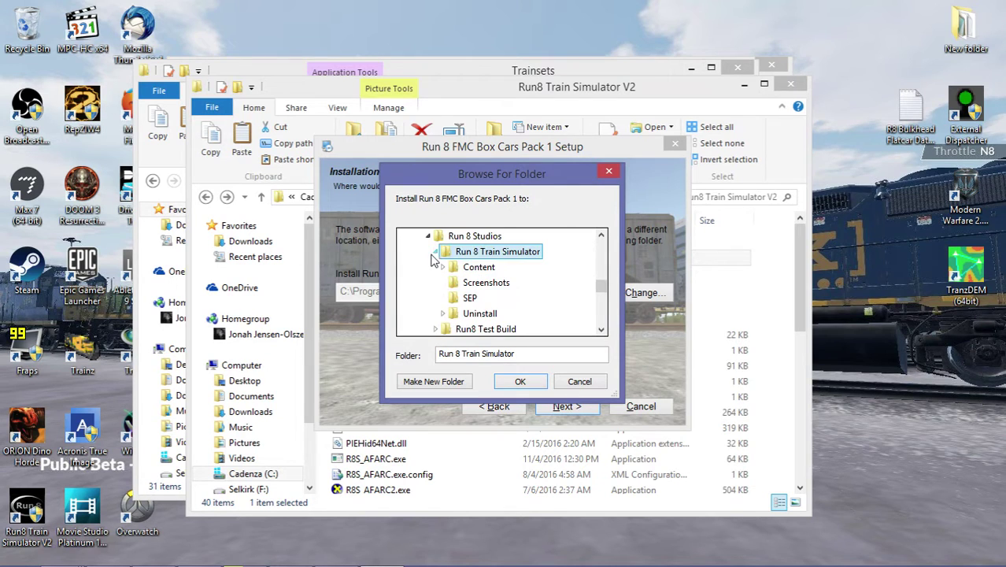
left_click(428, 236)
scroll(449, 289, "down", 2)
scroll(448, 289, "up", 1)
left_click(461, 251)
scroll(441, 268, "up", 1)
left_click(428, 329)
left_click(491, 287)
left_click(520, 381)
- Install Run 8 FMC Box Cars Pack 1 and finish its setup
left_click(563, 406)
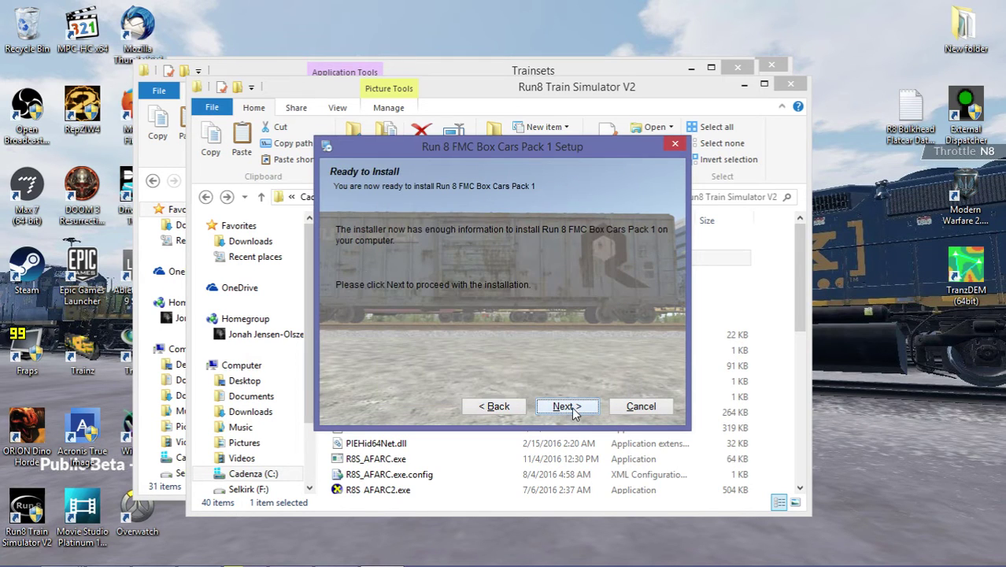
left_click(568, 406)
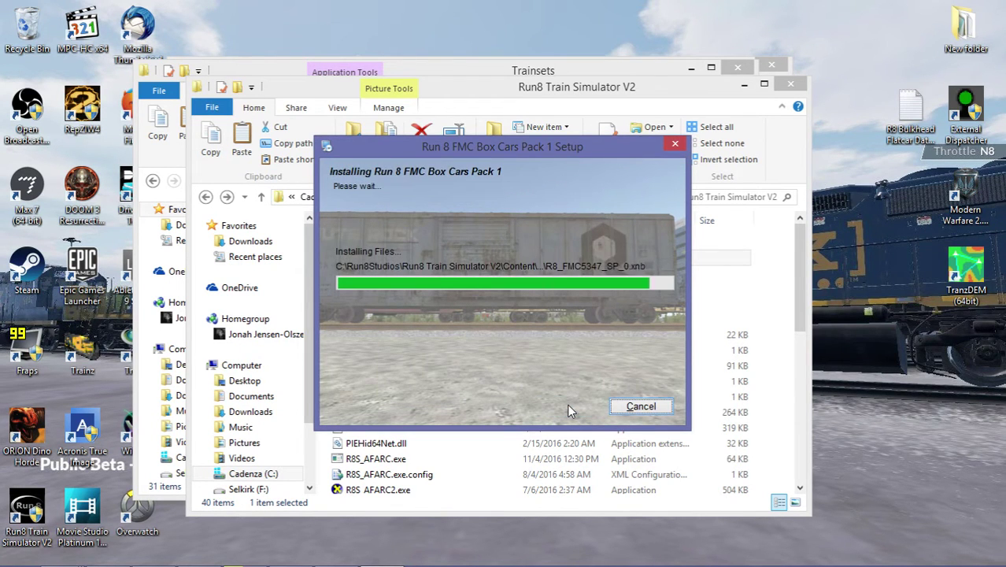
left_click(567, 406)
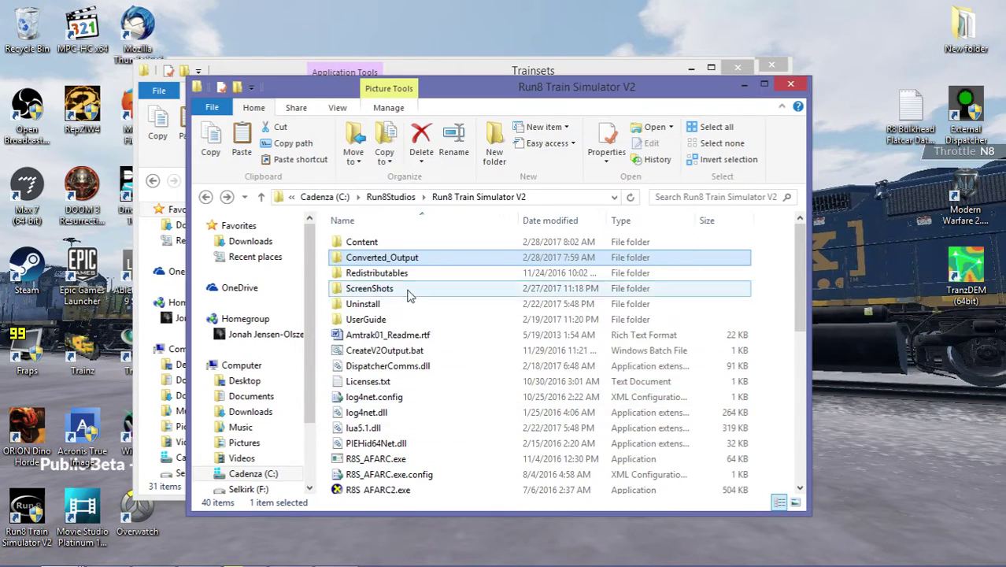
- Check the DDS file in Converted_Output, then launch Run8 Train Simulator V2 and allow it to make changes
double_click(387, 258)
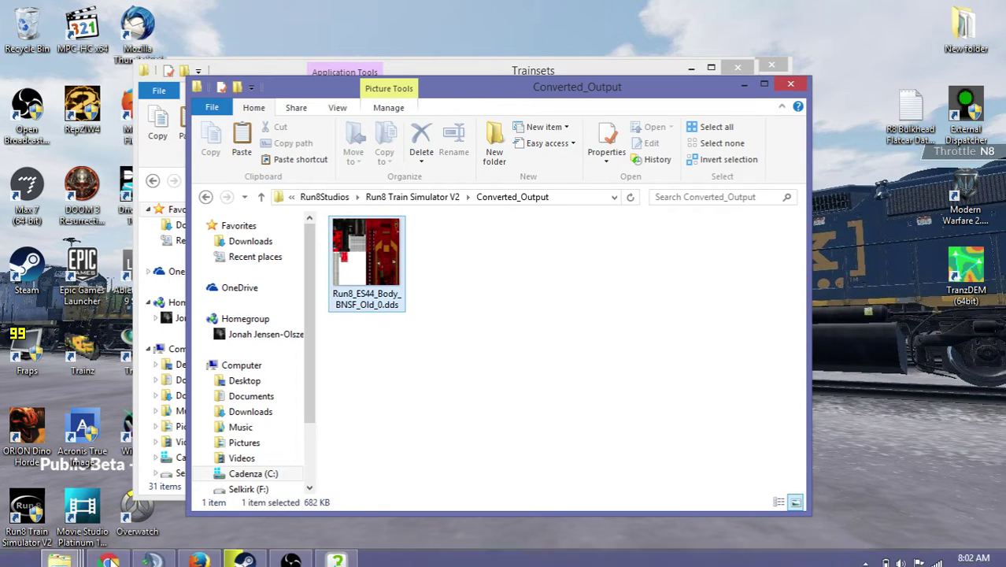
double_click(26, 511)
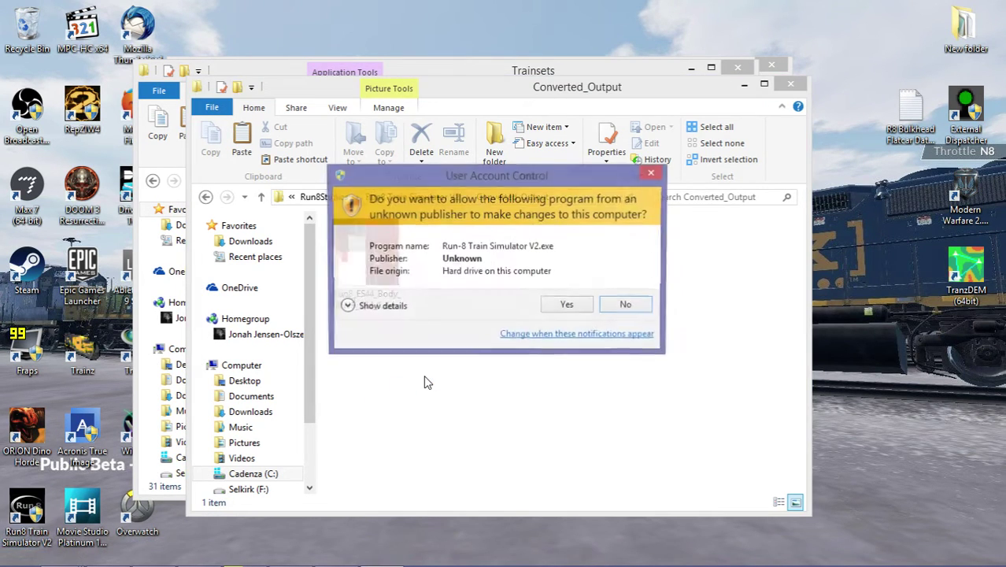
left_click(570, 302)
- Open the Body folder under Content\V2RailVehicles and look through the Run8_ES44_Body files for the BNSF_Old texture
left_click(442, 196)
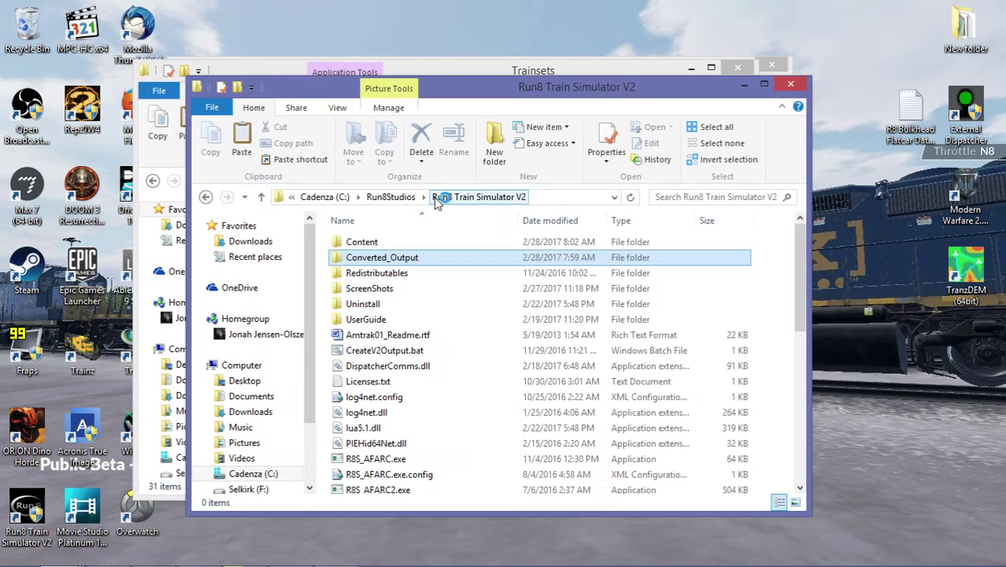
double_click(376, 240)
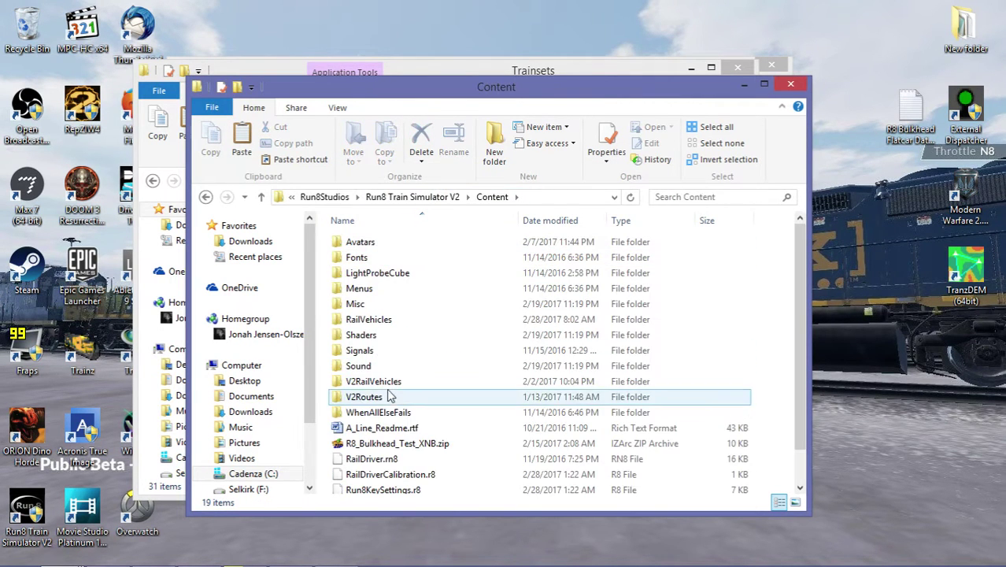
double_click(373, 381)
double_click(396, 249)
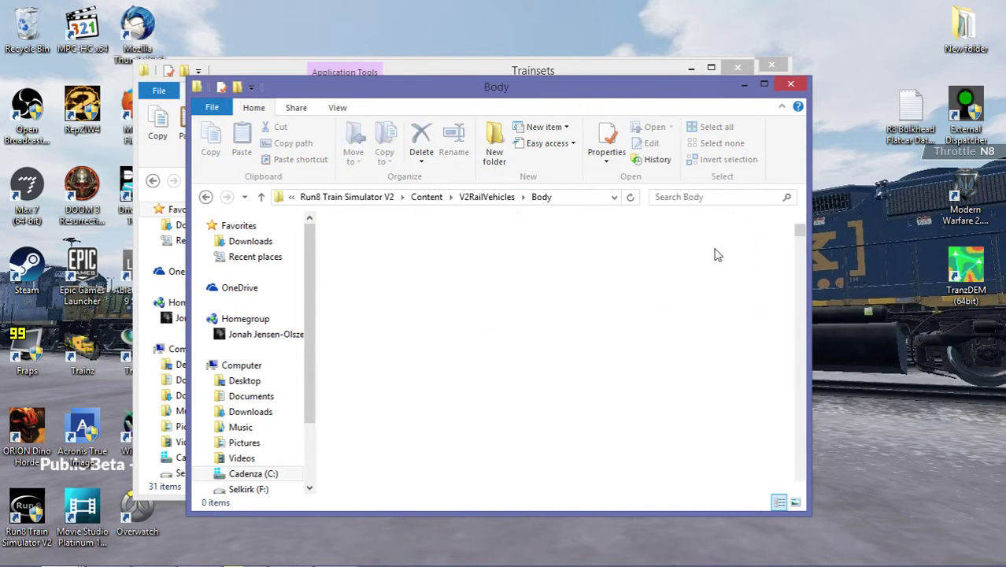
scroll(786, 321, "down", 15)
left_click_drag(773, 393, 767, 464)
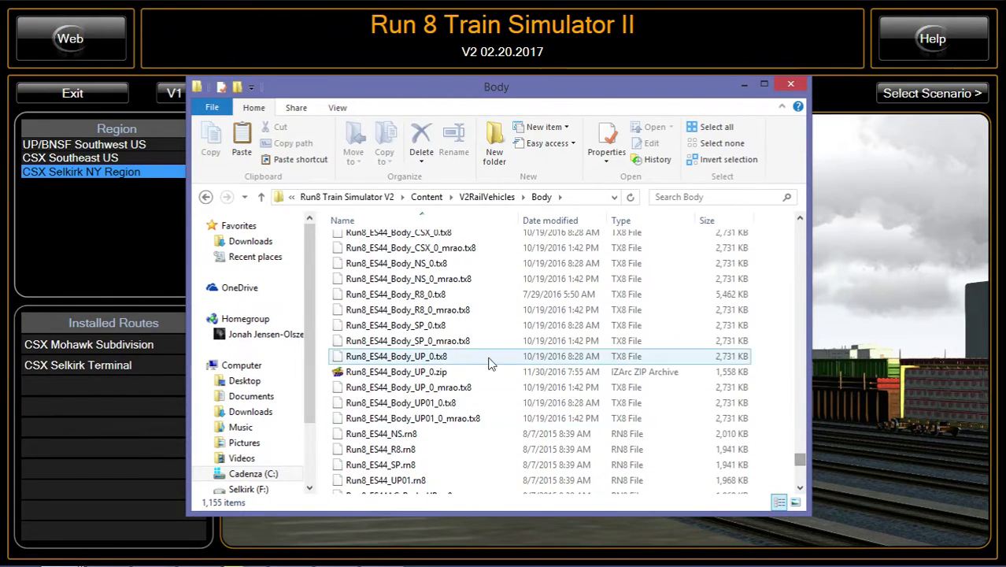
scroll(444, 295, "up", 4)
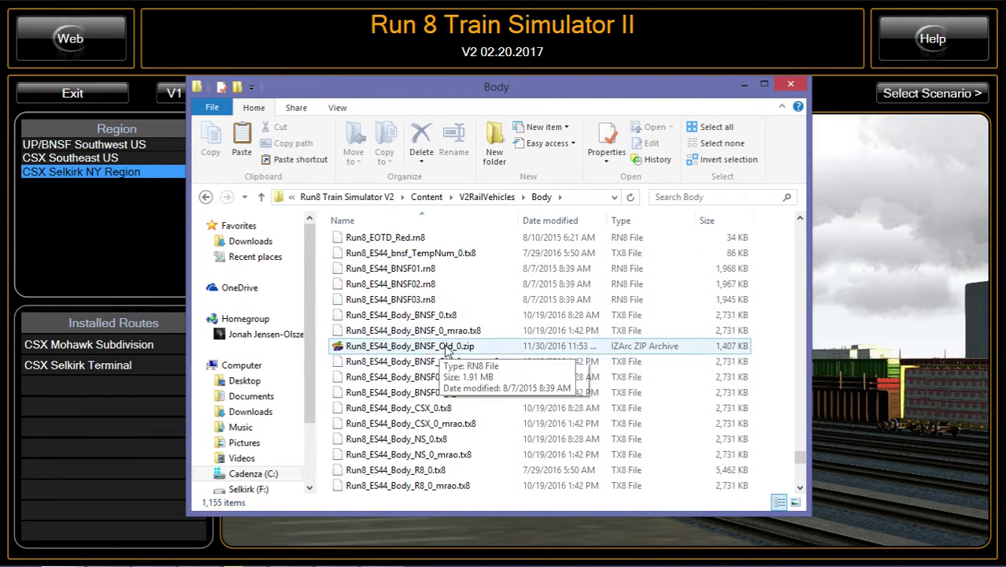
- Launch the B969_DewittYard train scenario in the CSX Selkirk NY Region and accept the V1 rolling-stock conversion
left_click(111, 233)
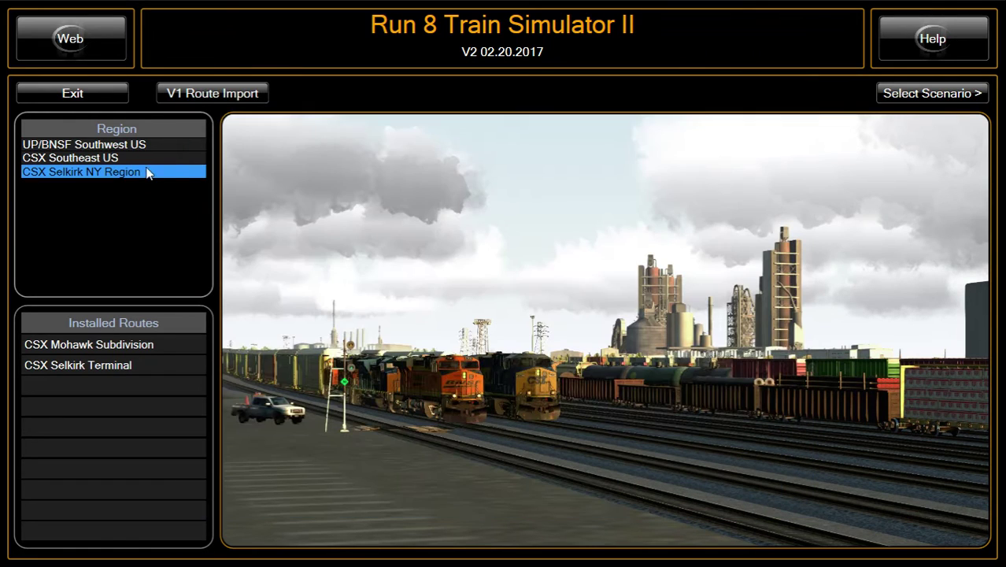
left_click(912, 98)
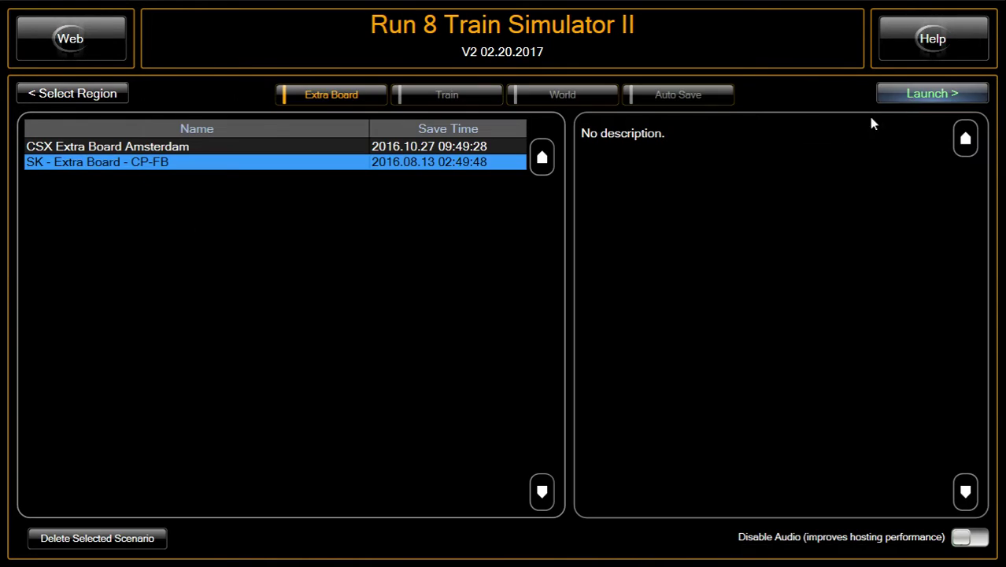
left_click(145, 163)
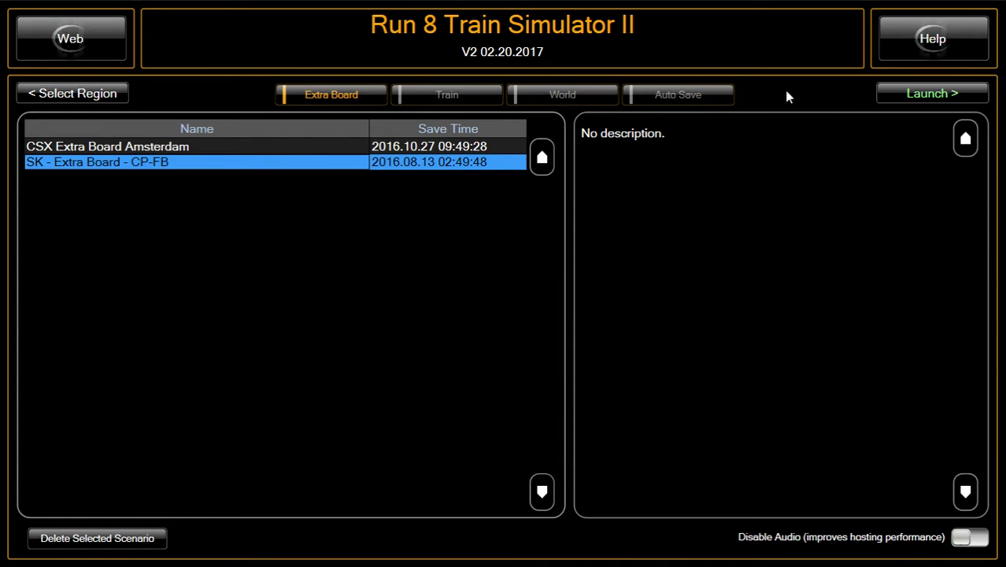
left_click(443, 94)
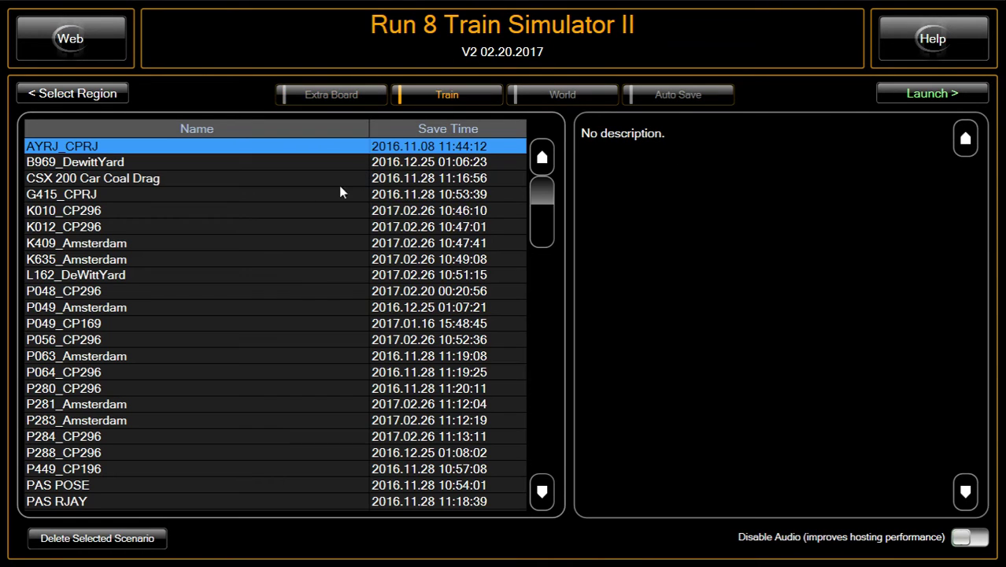
left_click(119, 162)
left_click(945, 94)
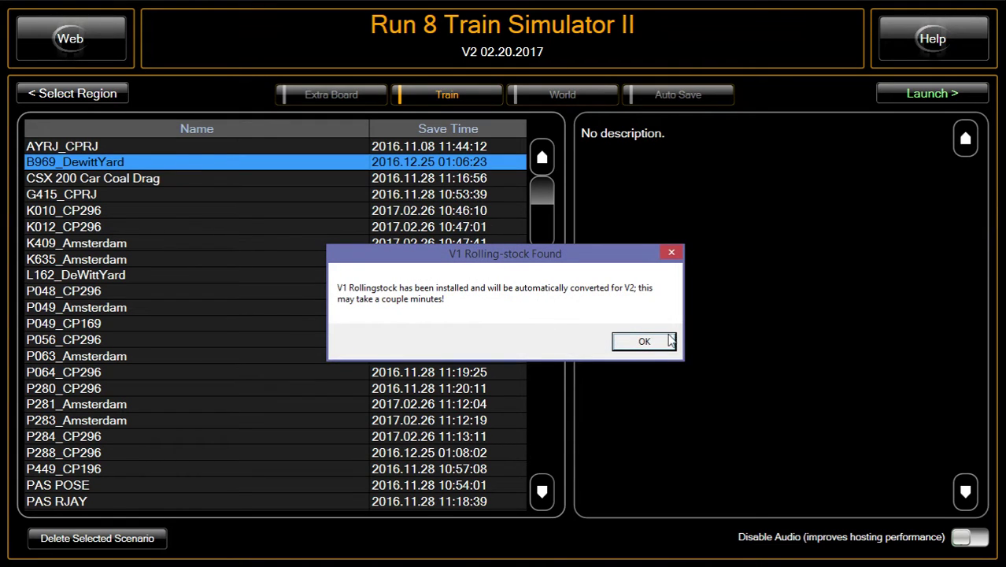
left_click(644, 343)
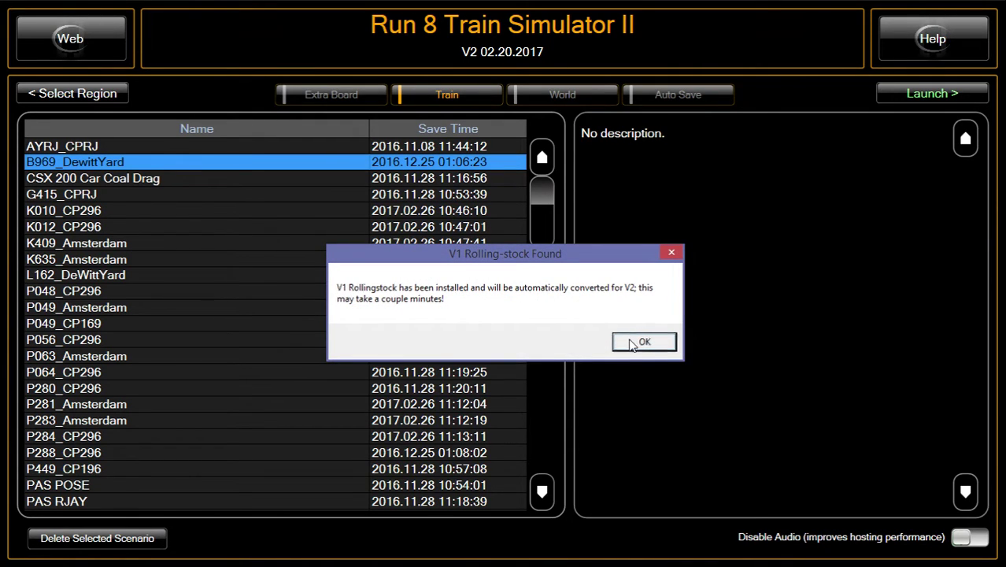
- Bring the Body folder window to the front while the rolling-stock conversion runs
key("super")
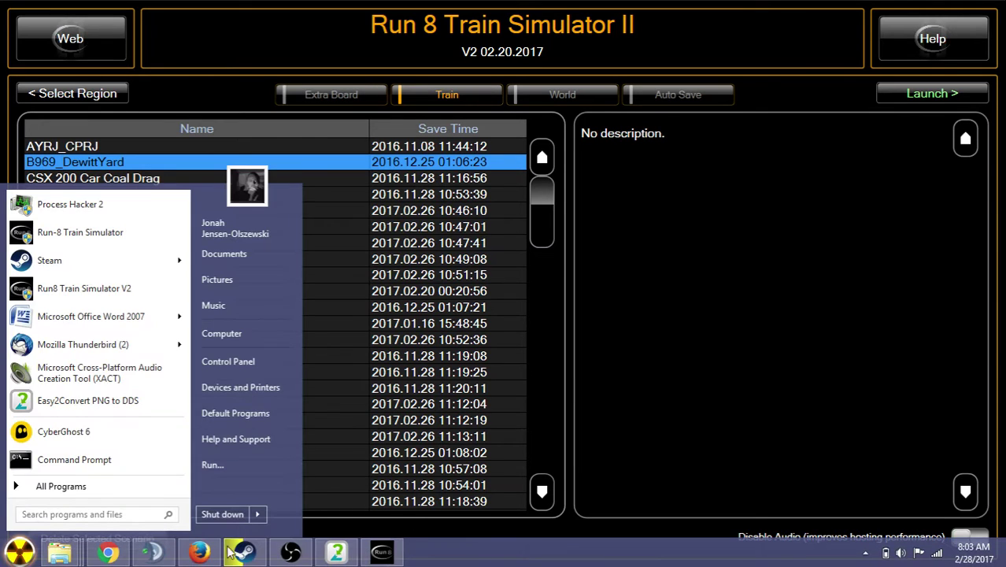
mouse_move(108, 551)
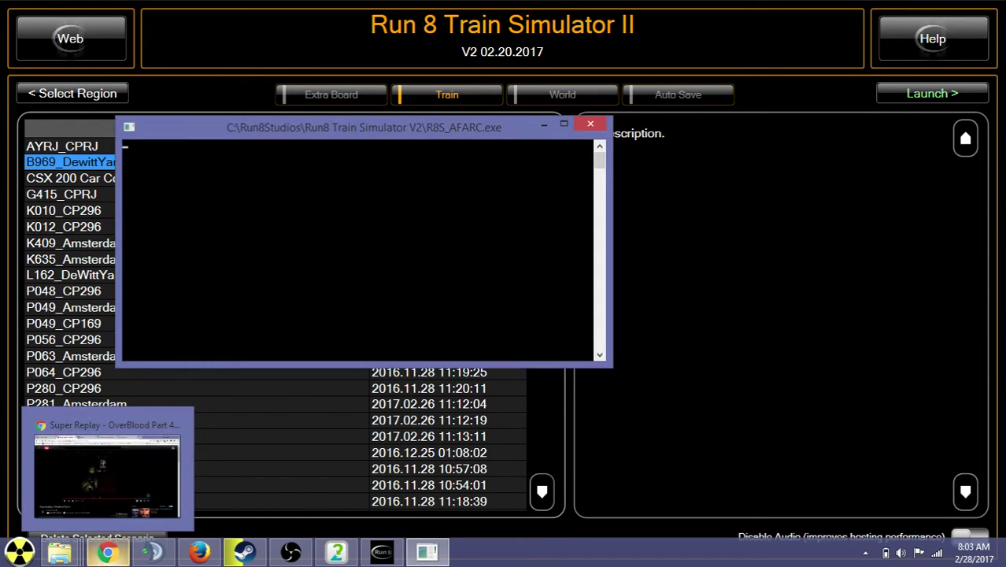
key("super")
key("super")
mouse_move(59, 550)
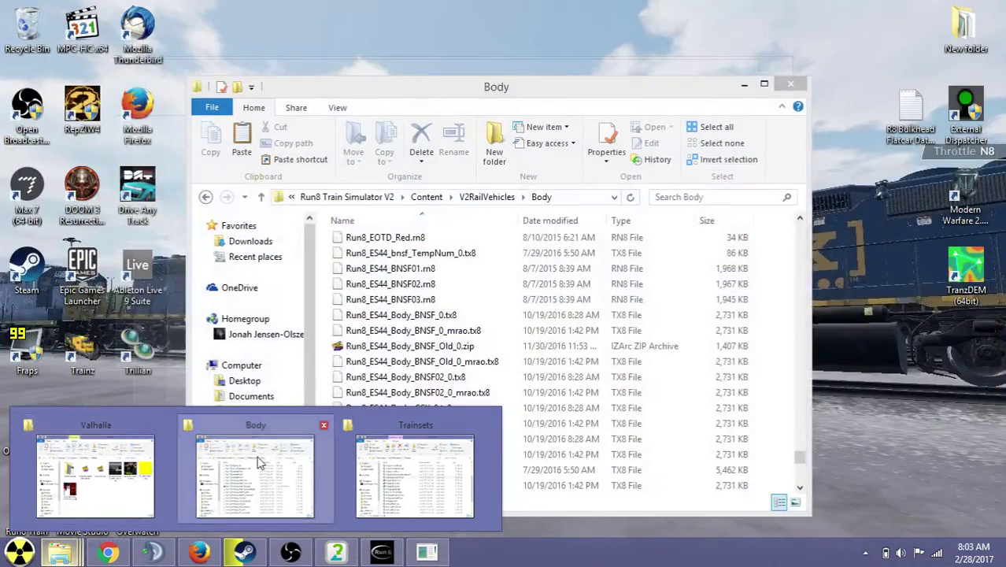
left_click(259, 462)
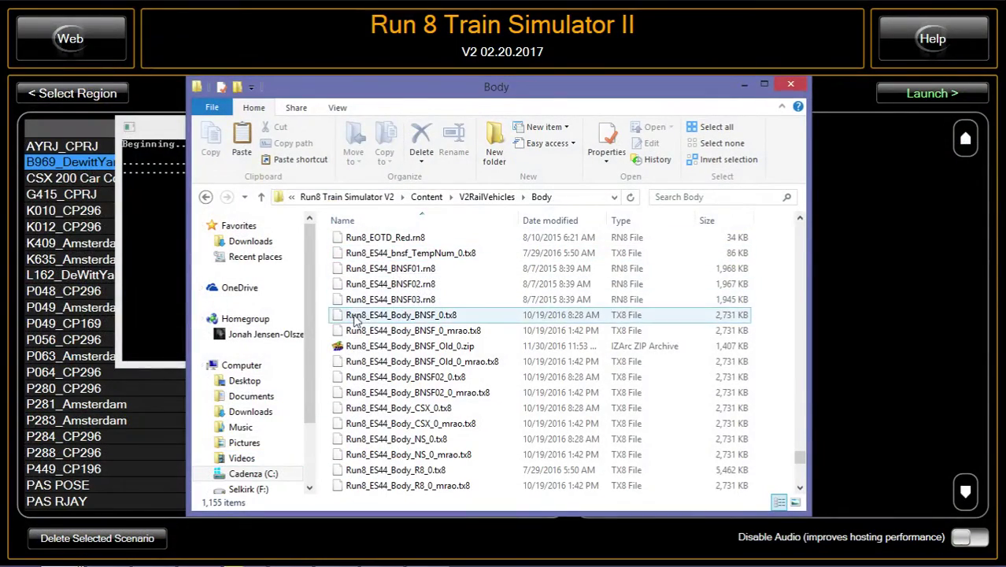
- Inspect the converted Run8_ES44_Body_BNSF_Old_0.tx8 and compare it with other ES44 body textures such as Run8_ES44_Body_R8_0.tx8
left_click(387, 330)
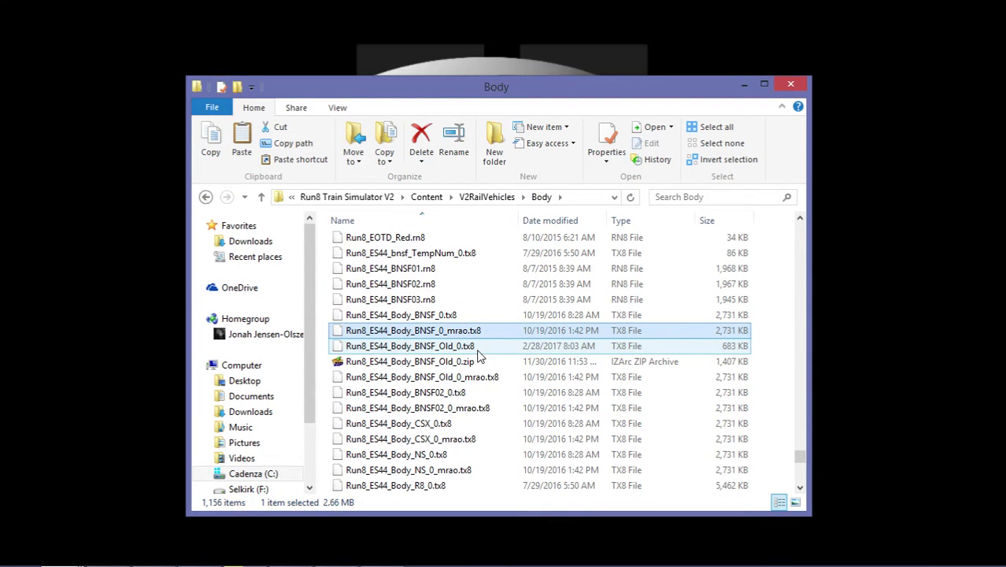
left_click(410, 350)
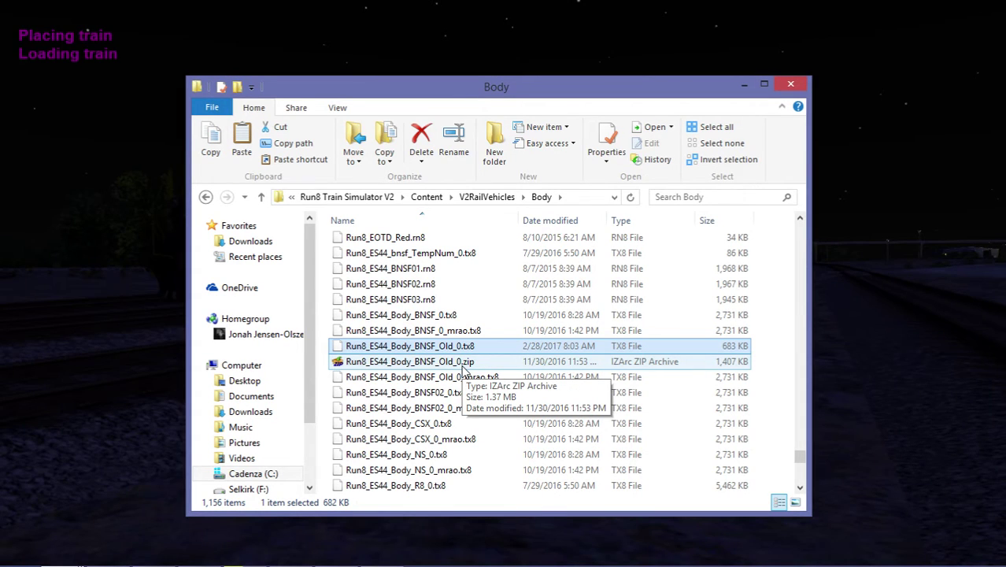
scroll(464, 370, "down", 3)
left_click(439, 350)
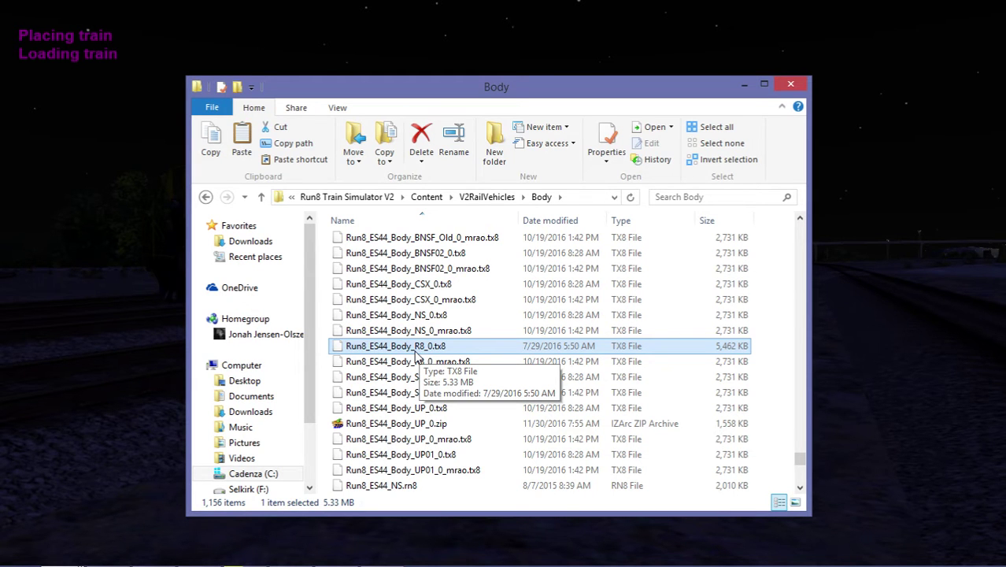
- Return to the simulator's loaded scene and switch it from night to daylight
left_click(821, 13)
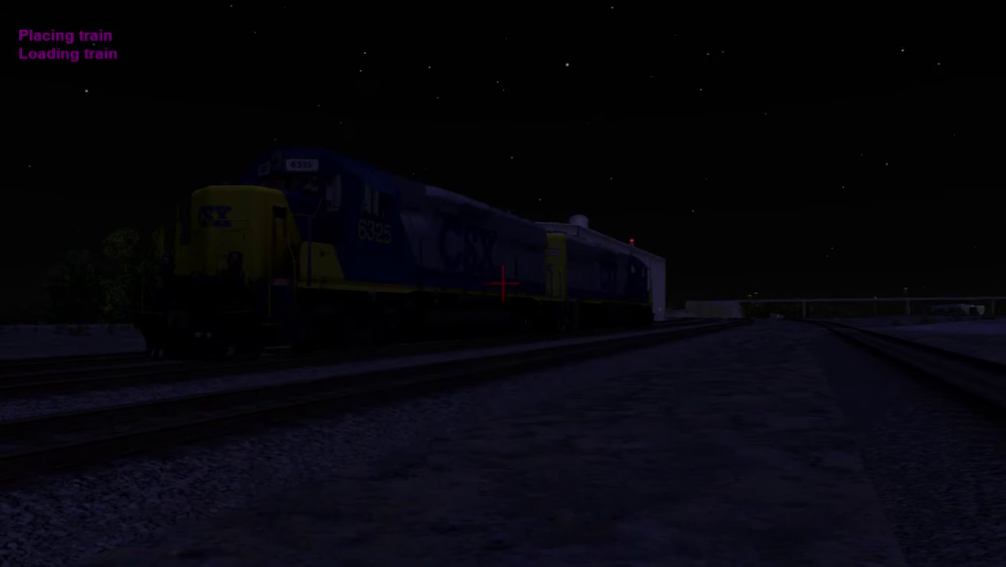
left_click_drag(502, 284, 505, 291)
key("F1")
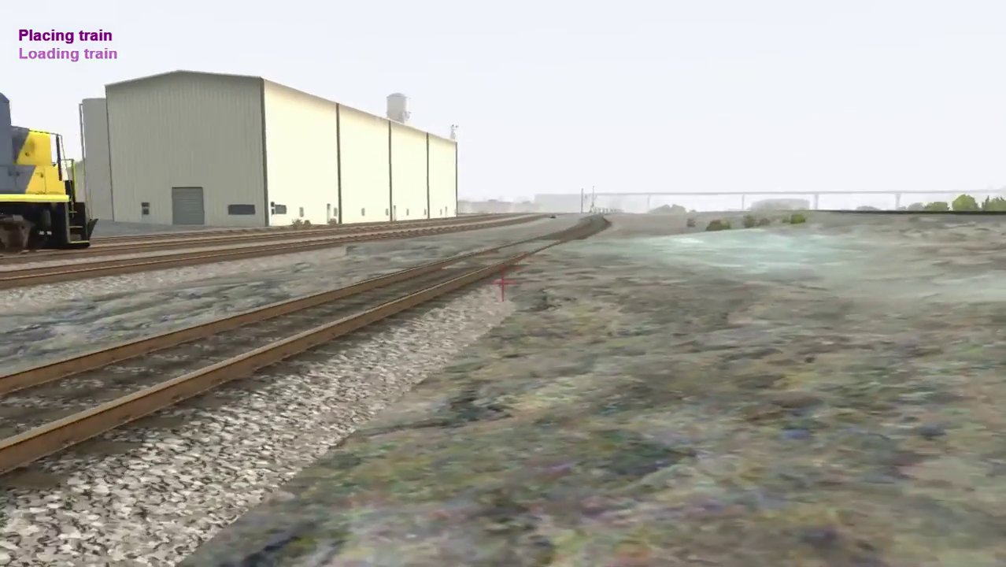
- Start a new train on the track beside the warehouse and list the available freight locomotives
left_click(497, 281)
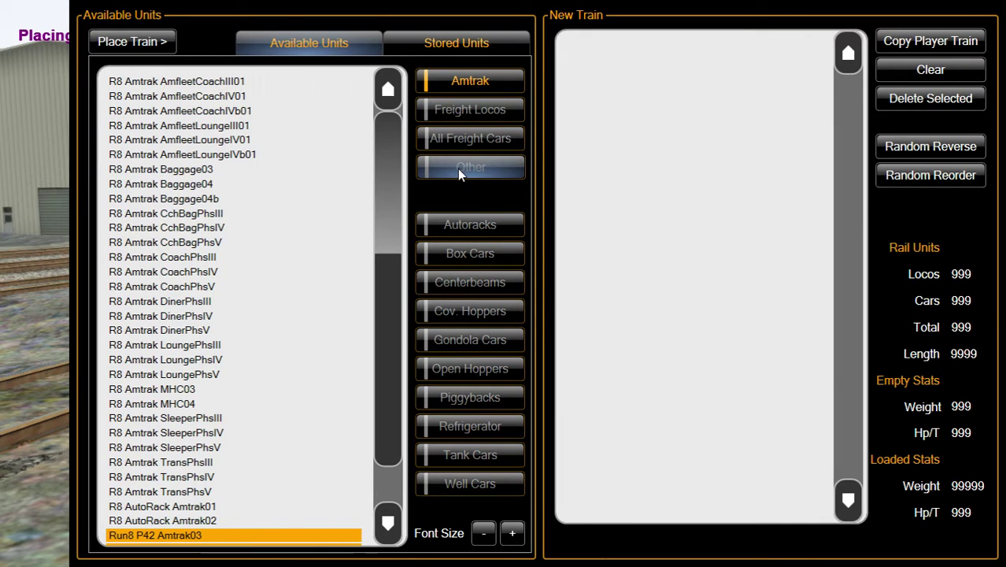
left_click(453, 115)
left_click(453, 136)
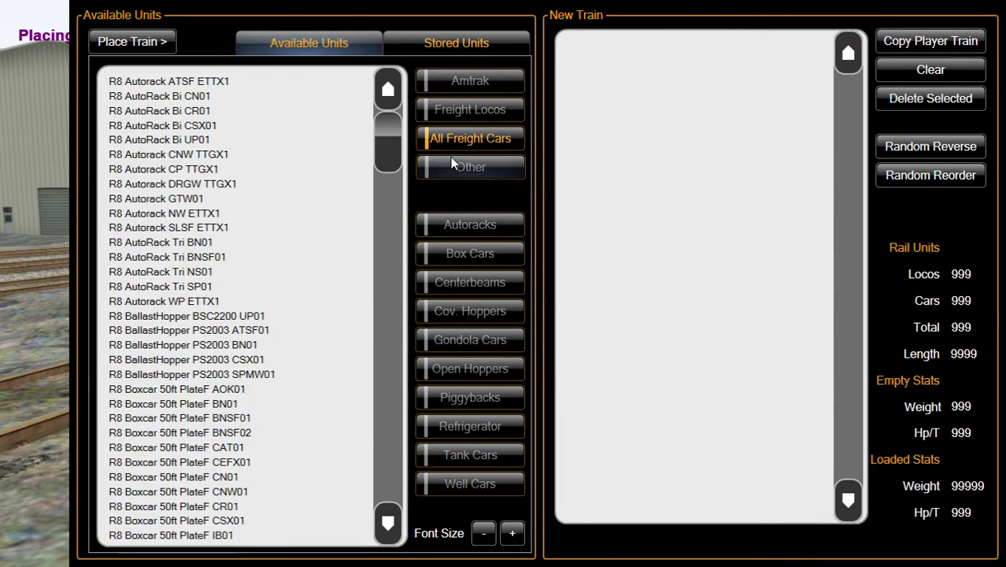
left_click(452, 162)
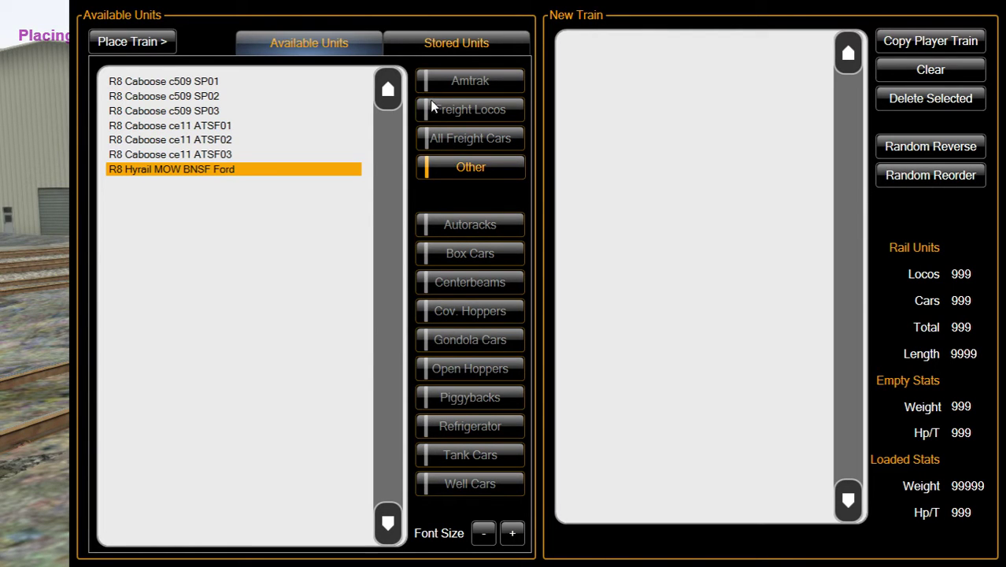
left_click(456, 109)
left_click(460, 79)
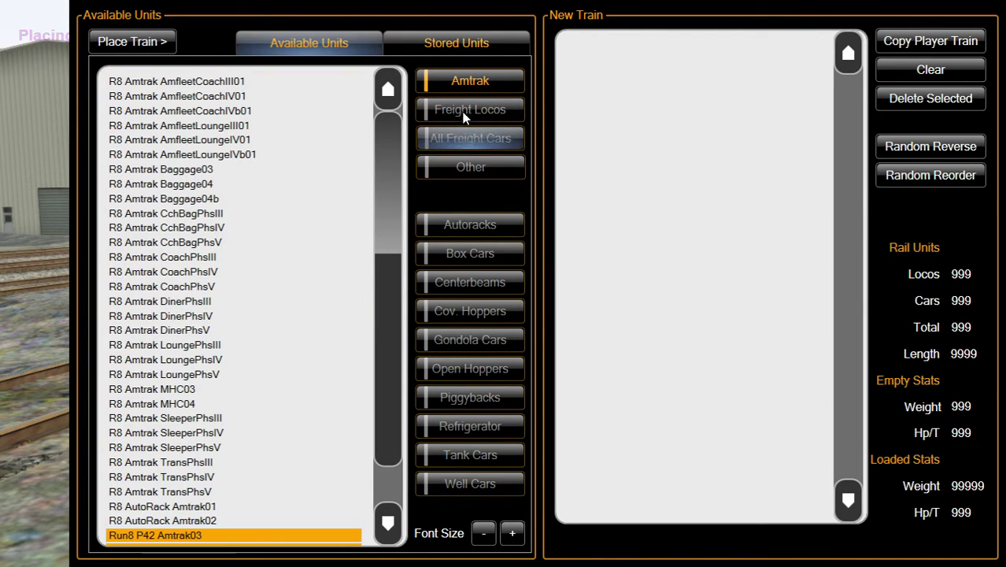
left_click(465, 114)
scroll(354, 328, "down", 5)
scroll(354, 329, "down", 2)
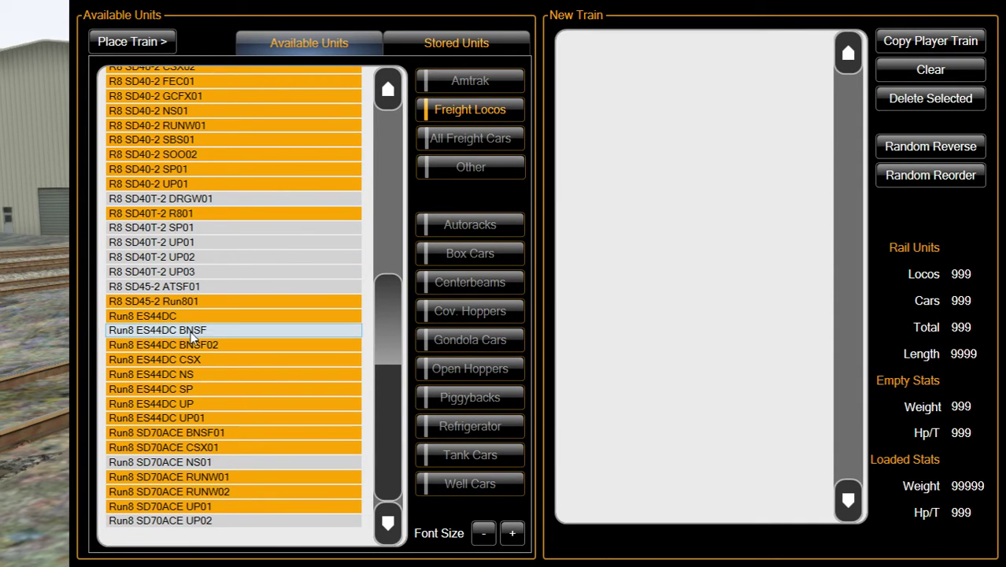
- Add Run8 ES44DC BNSF and Run8 ES44DC BNSF02 to the new train, placing the train after each addition
left_click(193, 334)
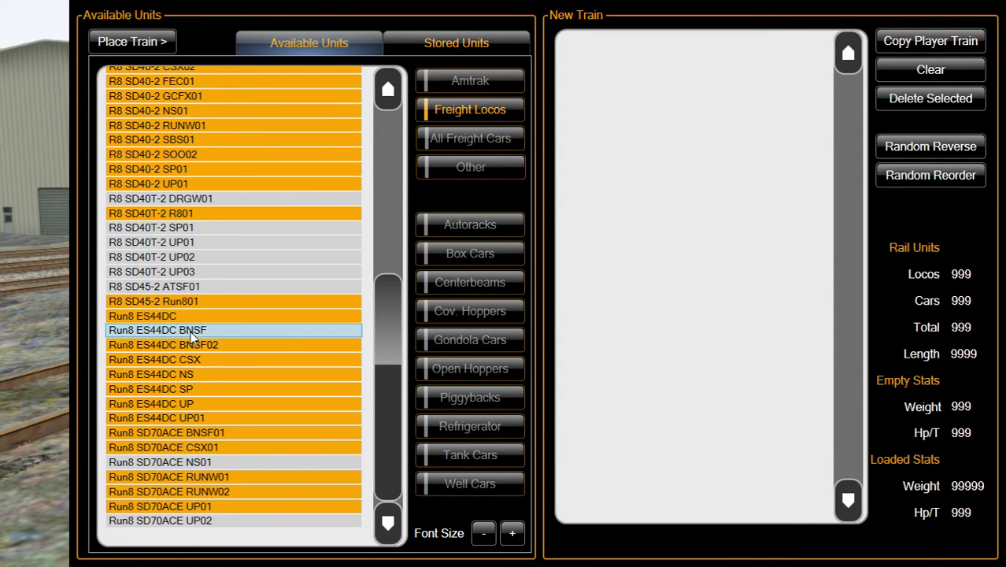
double_click(193, 334)
left_click(172, 44)
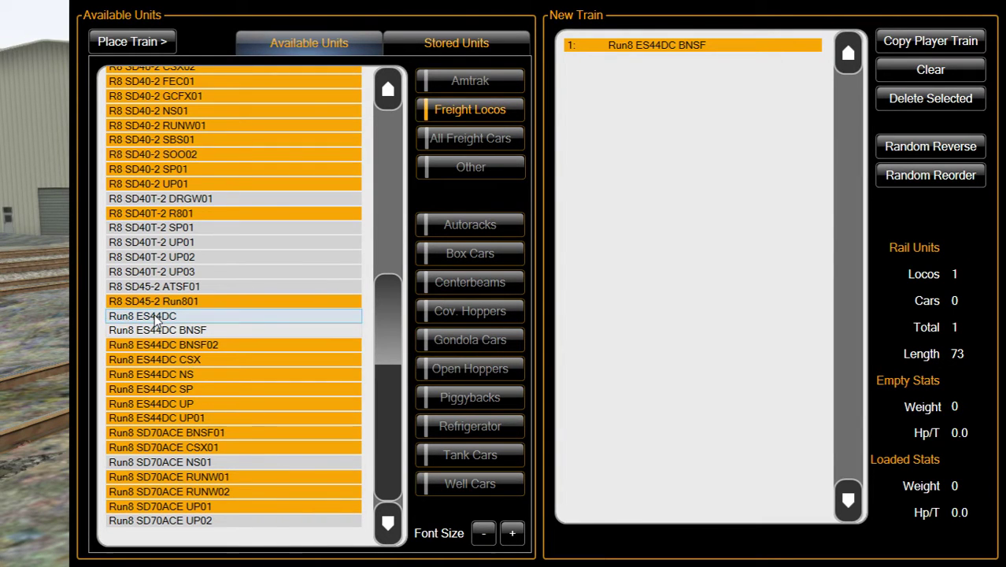
double_click(173, 344)
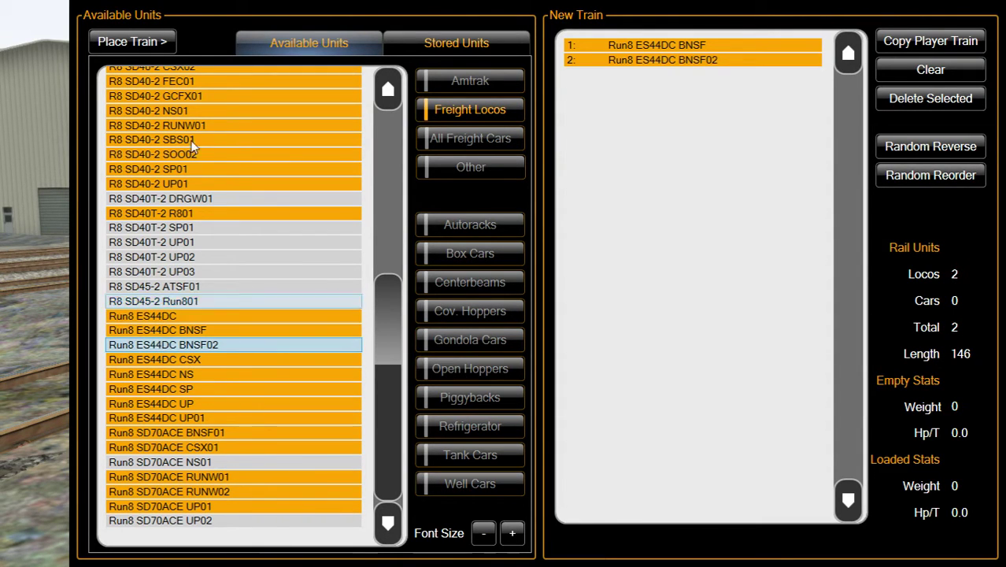
left_click(155, 41)
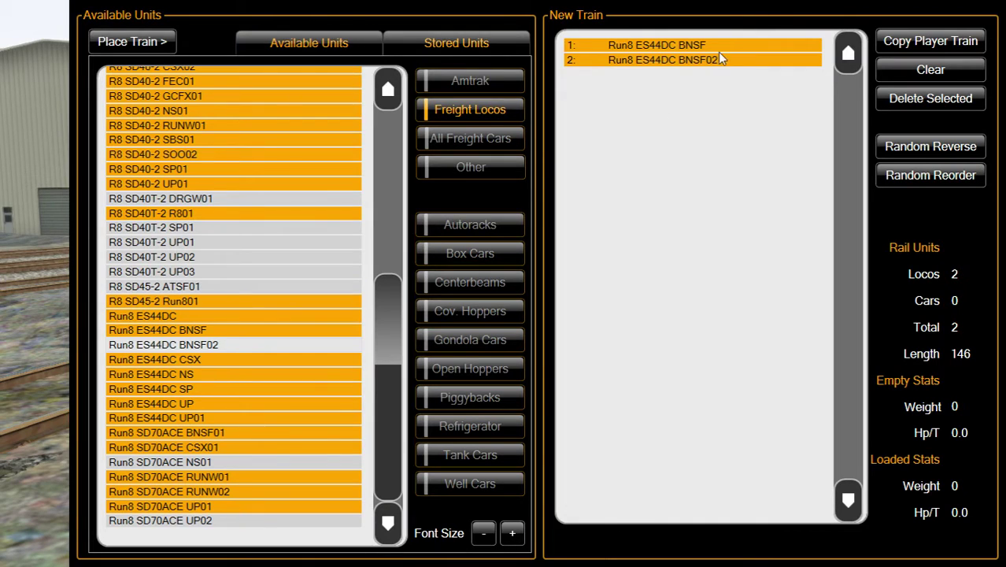
- Delete Run8 ES44DC BNSF from the new train and place the train with only Run8 ES44DC BNSF02
left_click(668, 45)
left_click(893, 97)
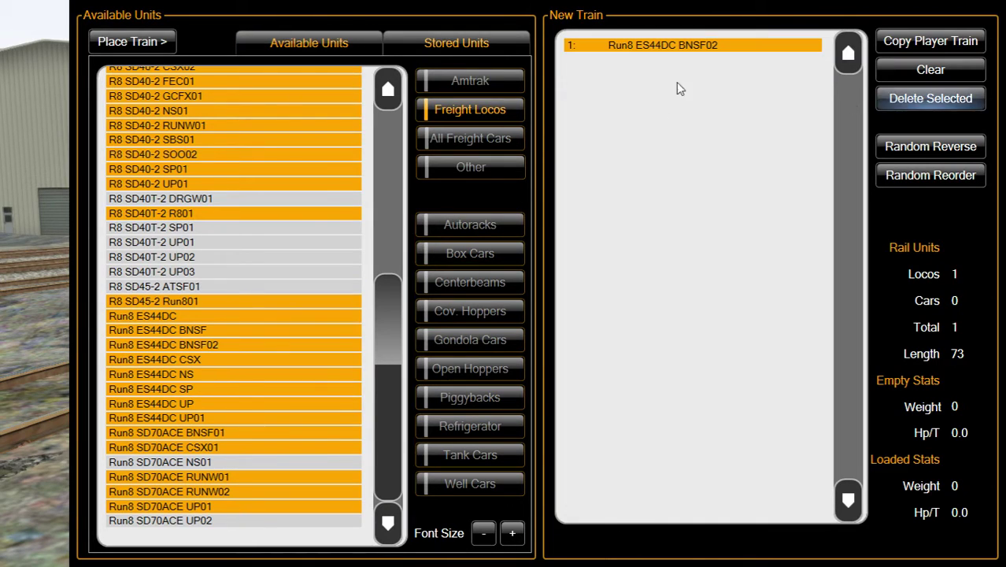
left_click(130, 40)
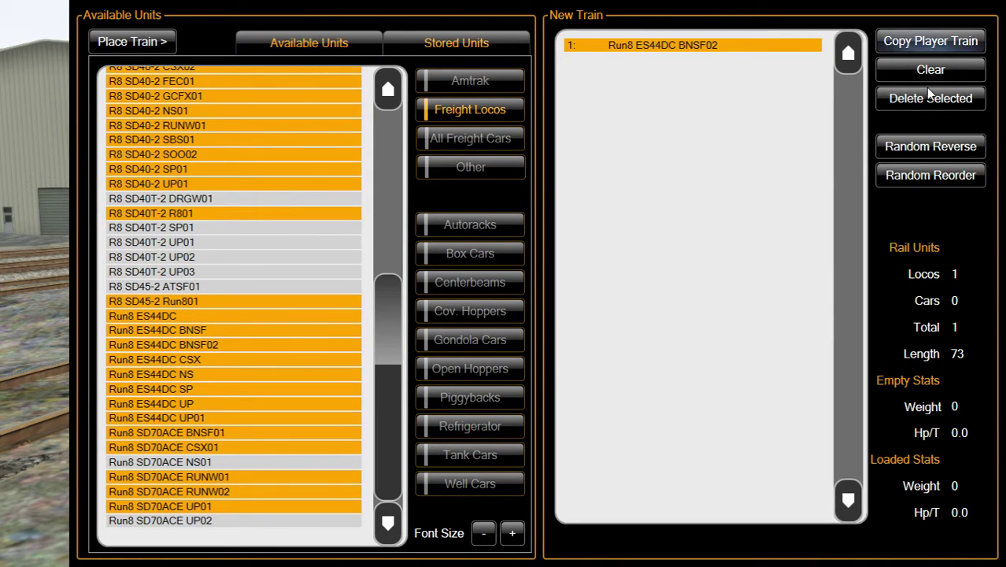
- Clear the new train, add Run8 ES44DC, Run8 ES44DC BNSF and Run8 ES44DC BNSF02 together, and place it on the track
left_click(930, 69)
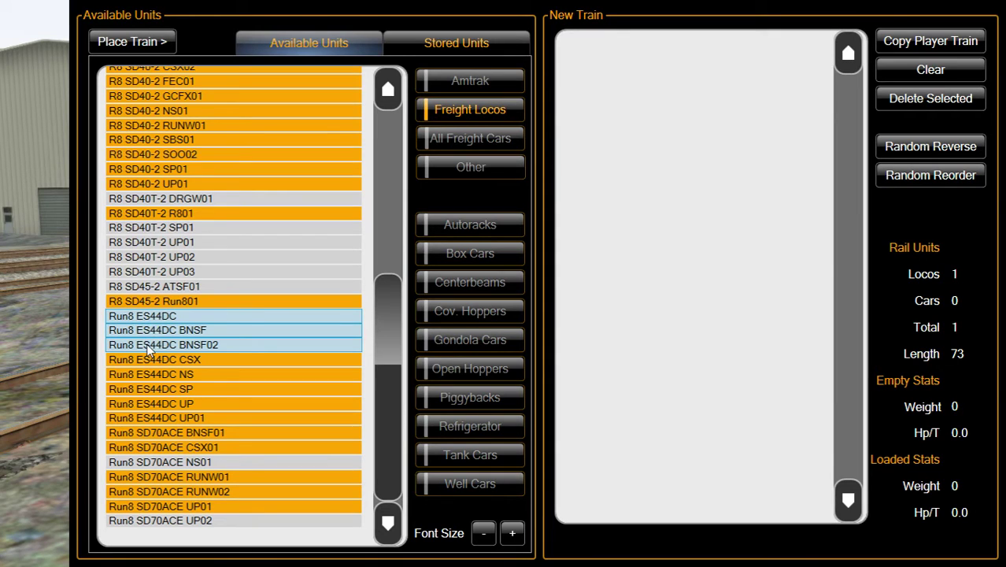
left_click_drag(161, 322, 606, 285)
left_click(133, 41)
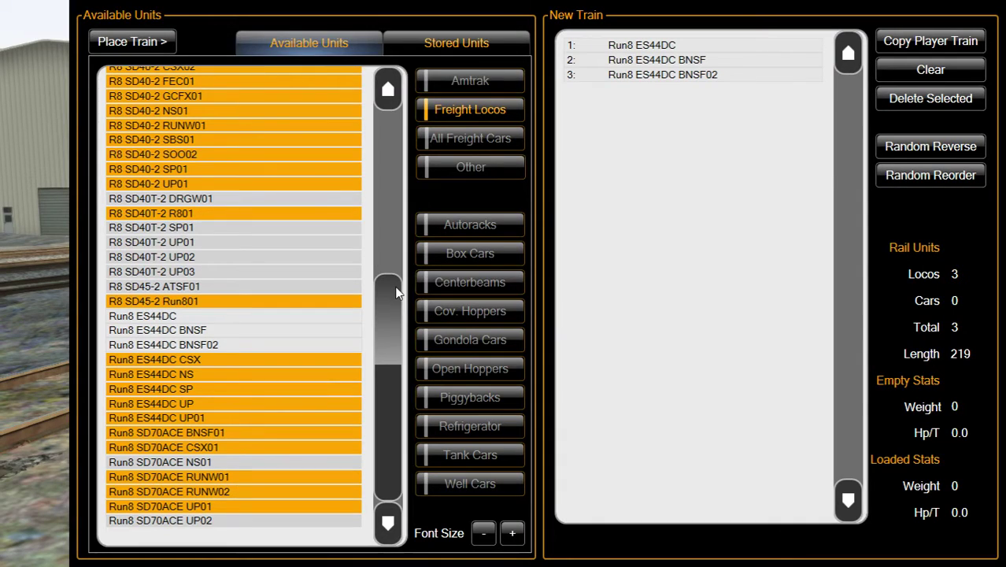
right_click(395, 292)
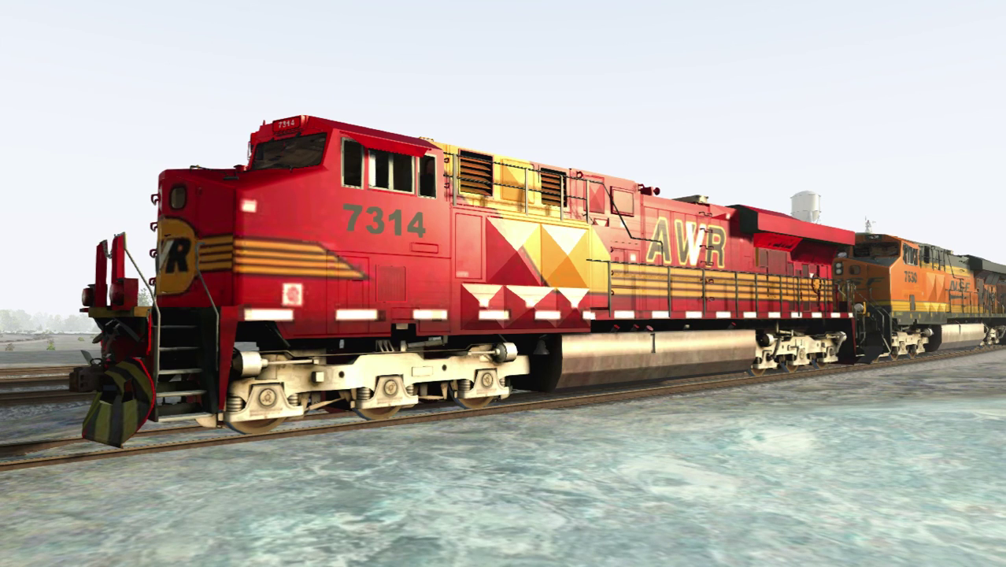
key("super")
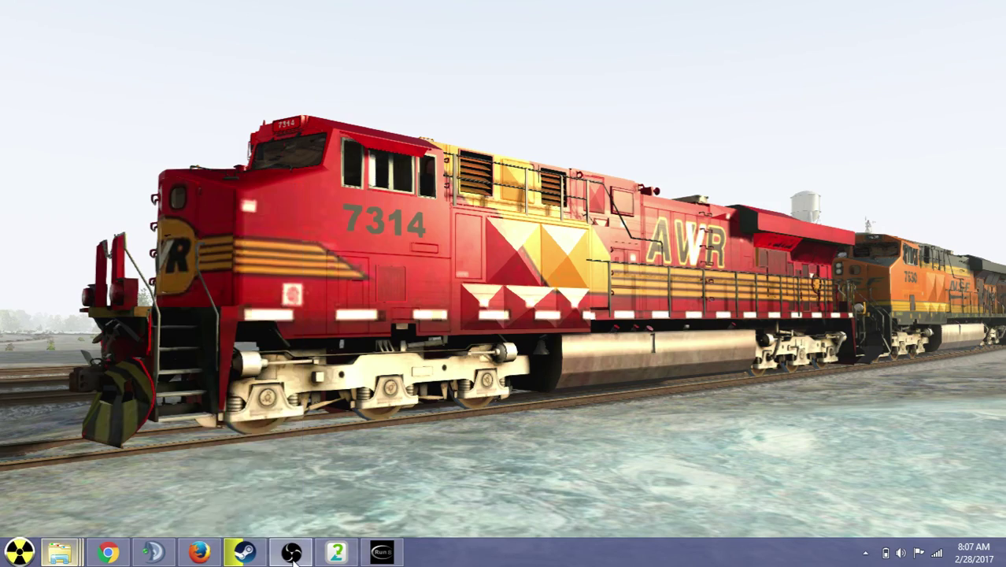